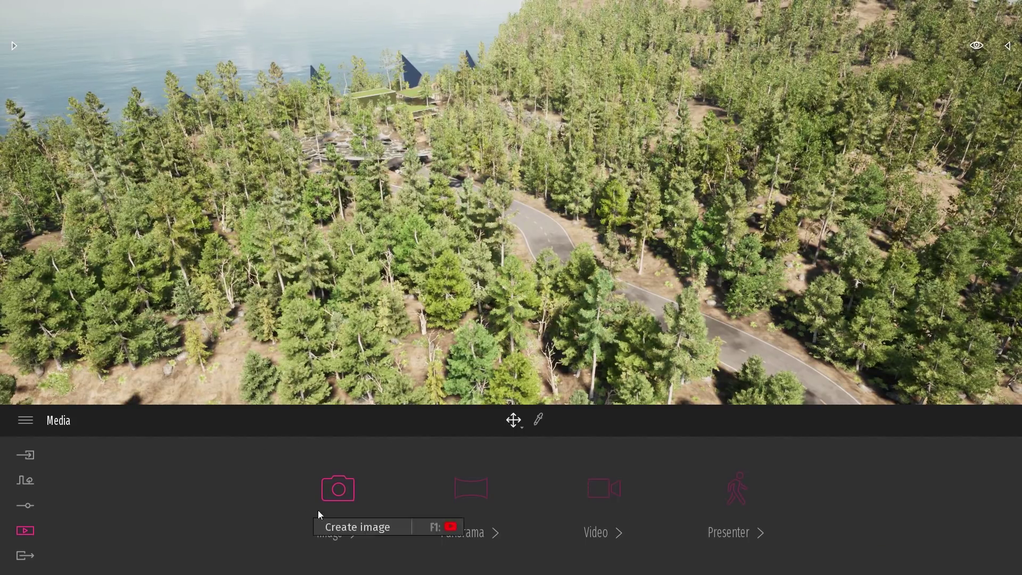
# Review the saved Image and Video media, then go to the empty Presenter section.
pyautogui.click(335, 473)
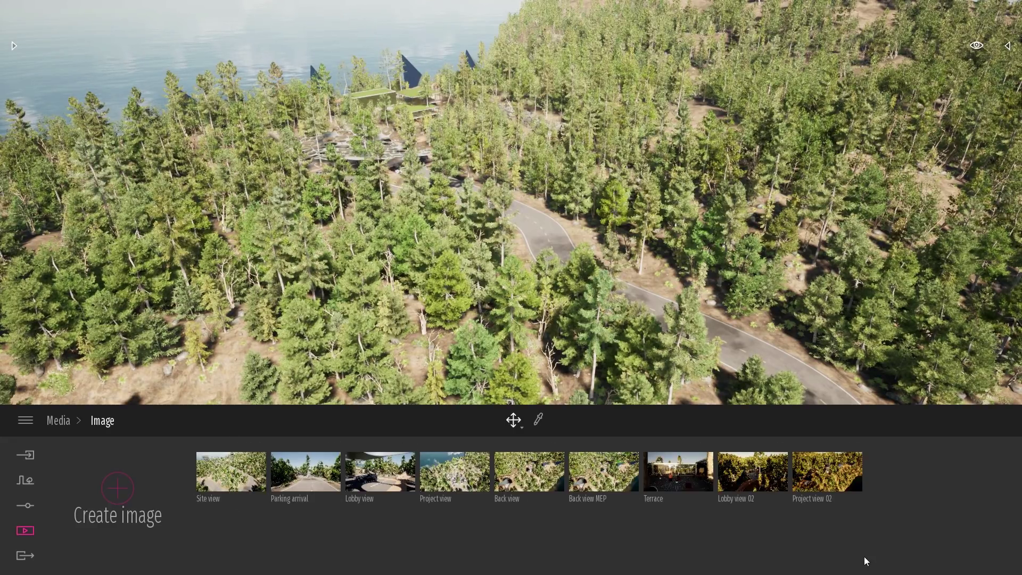
pyautogui.click(68, 417)
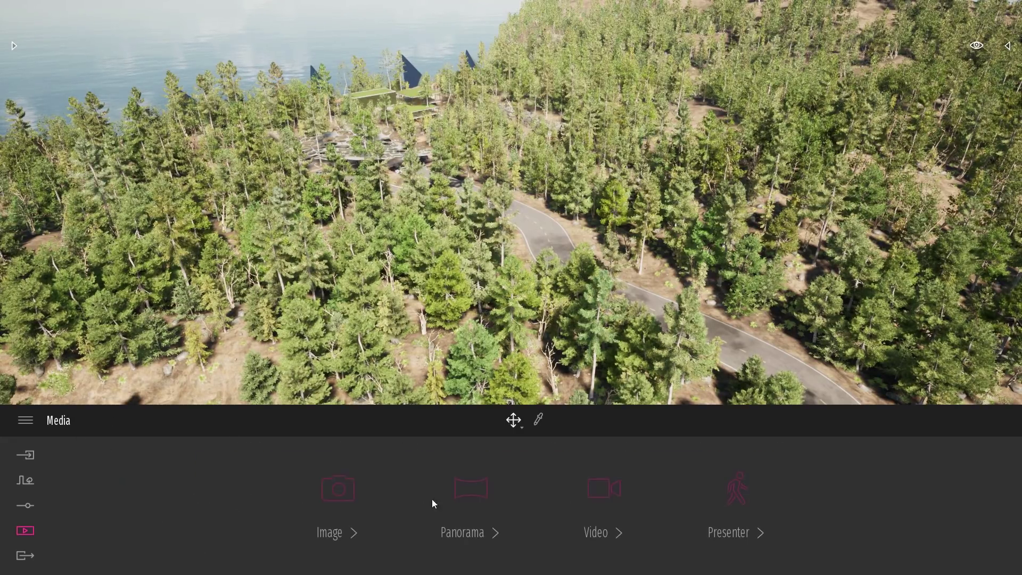
pyautogui.click(557, 503)
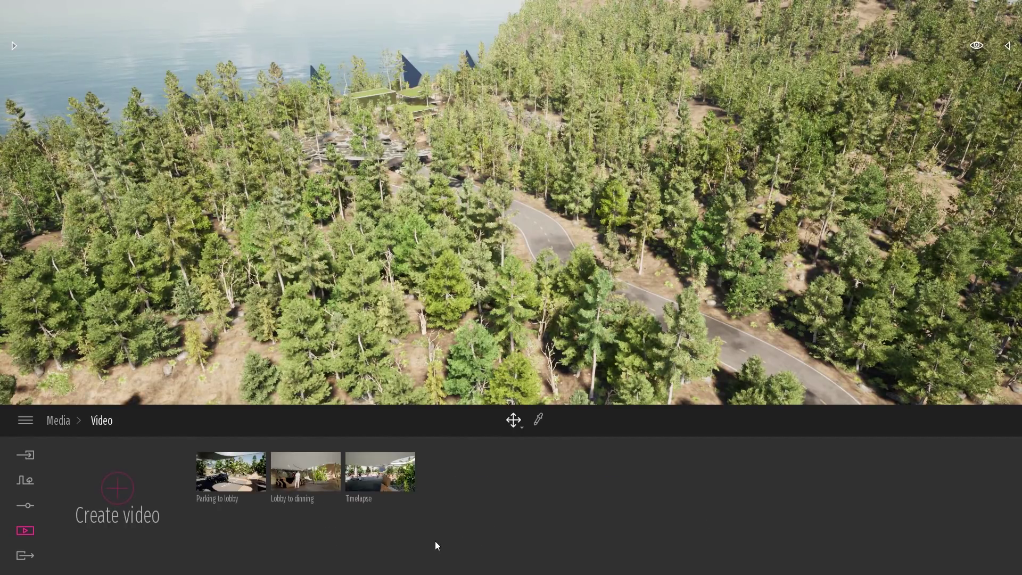
pyautogui.click(58, 420)
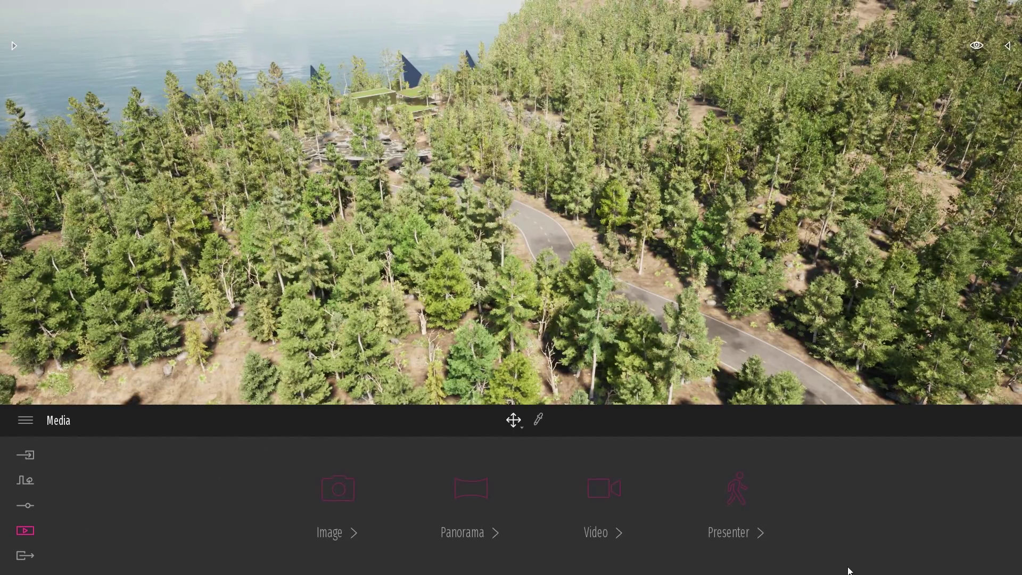
pyautogui.click(734, 482)
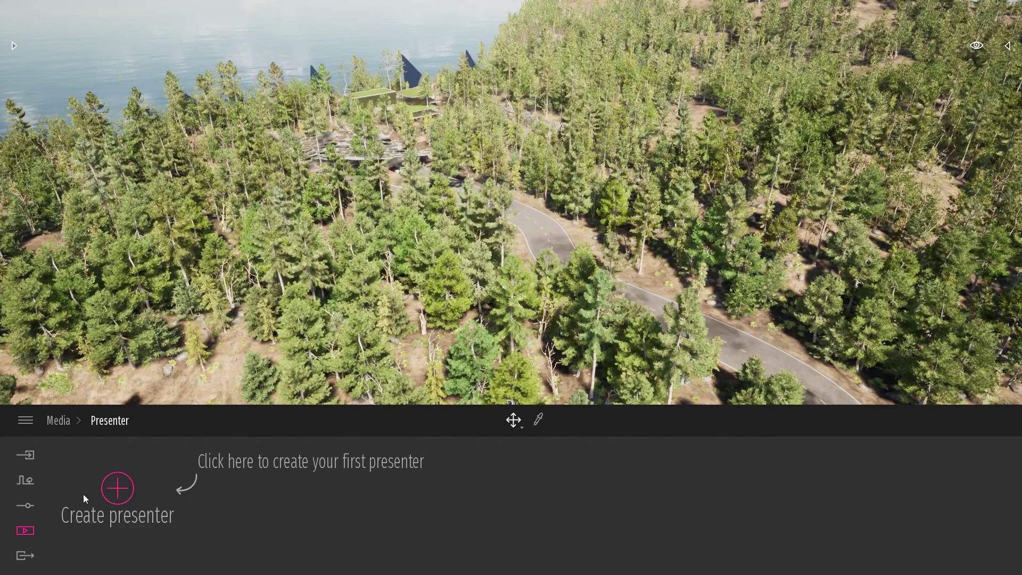
# Create a new presenter, Presenter1, and bring up its Select images picker.
pyautogui.click(118, 498)
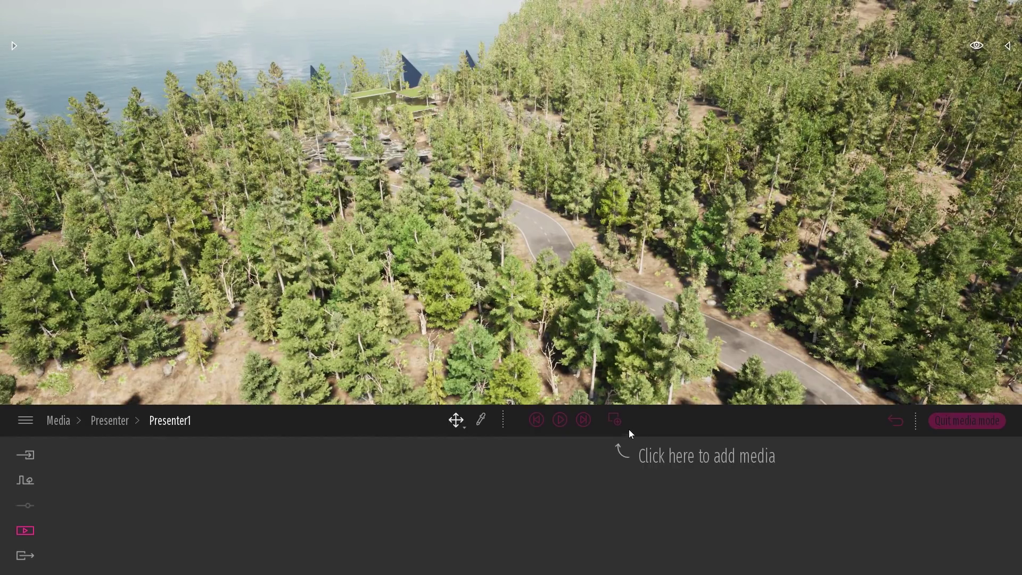
pyautogui.click(614, 420)
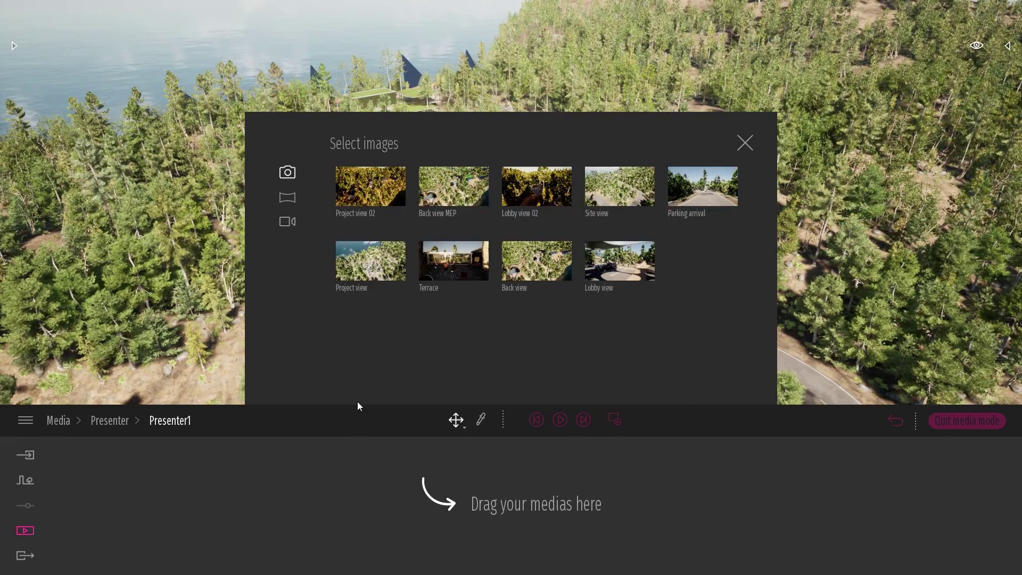
# Add the Site view and Project view images to the Presenter1 timeline.
pyautogui.moveTo(625, 199); pyautogui.dragTo(321, 508)
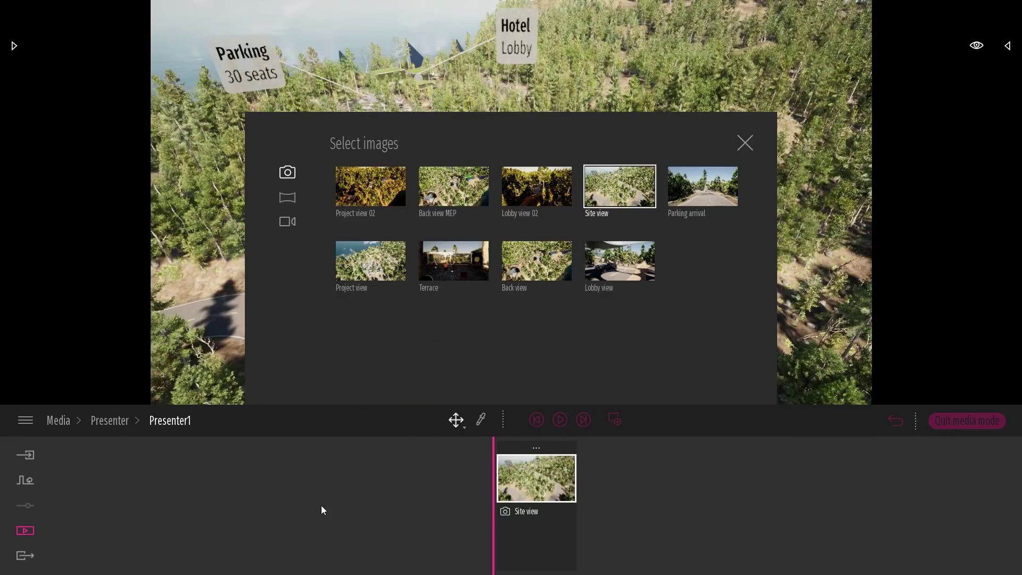
pyautogui.click(745, 143)
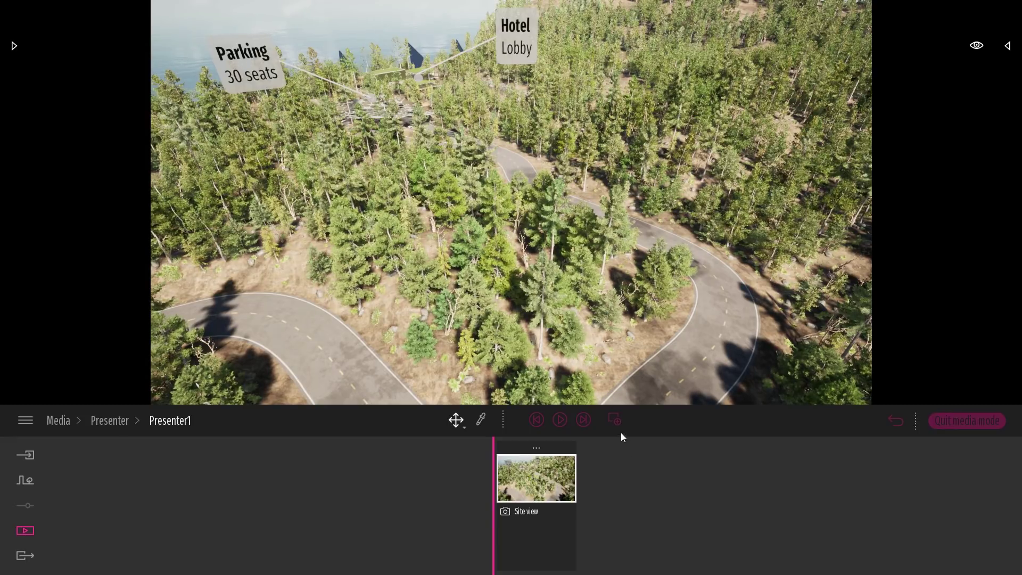
pyautogui.click(614, 420)
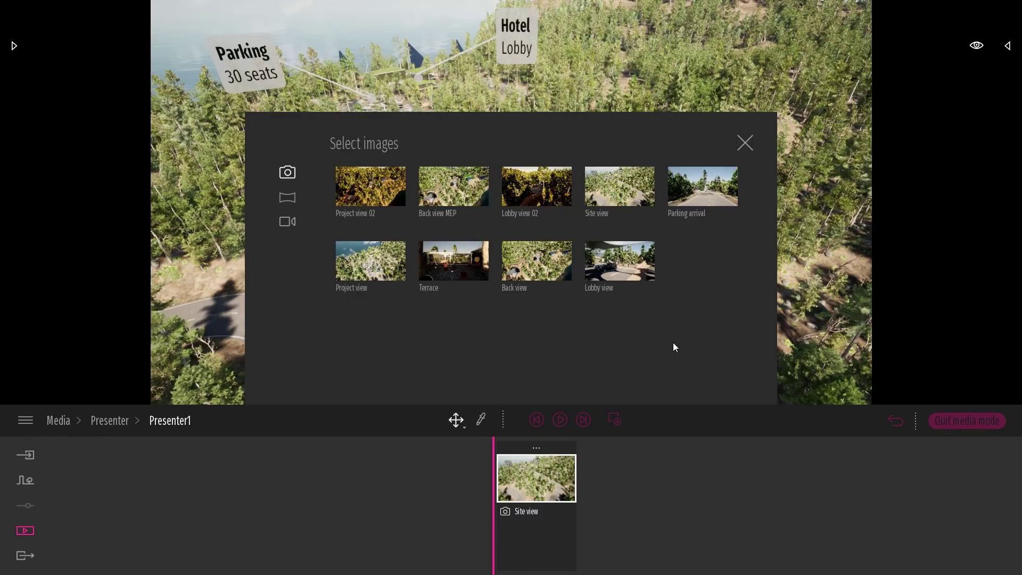
pyautogui.moveTo(359, 259); pyautogui.dragTo(637, 485)
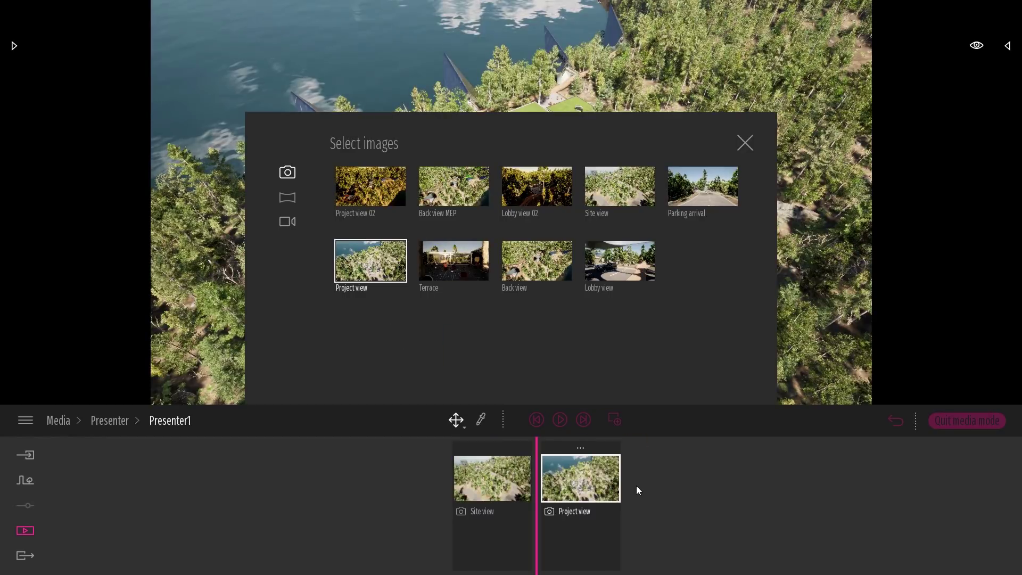
pyautogui.click(745, 143)
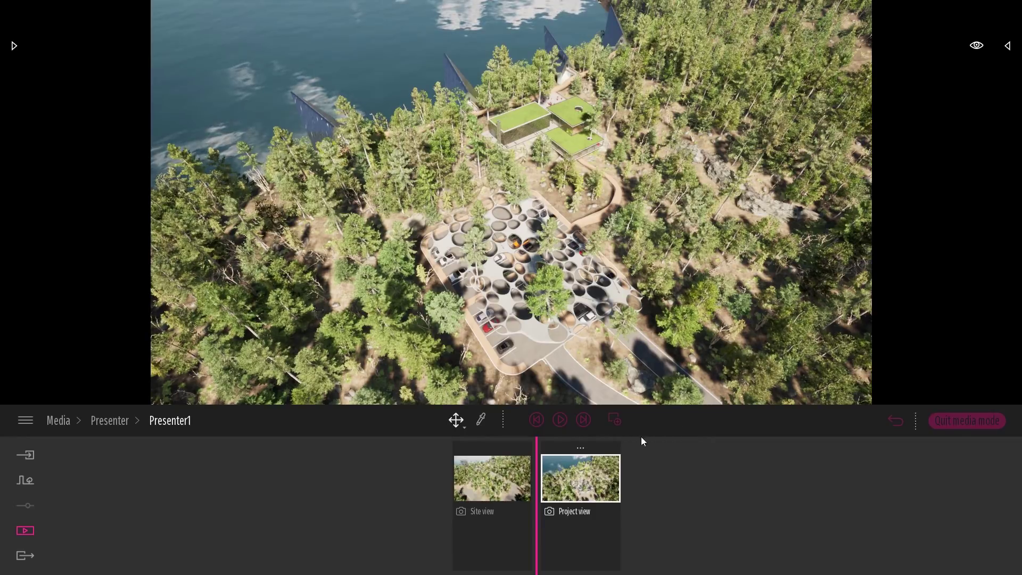
# Add Parking arrival and Lobby view after Project view, then list the available videos.
pyautogui.click(615, 420)
pyautogui.moveTo(701, 211); pyautogui.dragTo(677, 506)
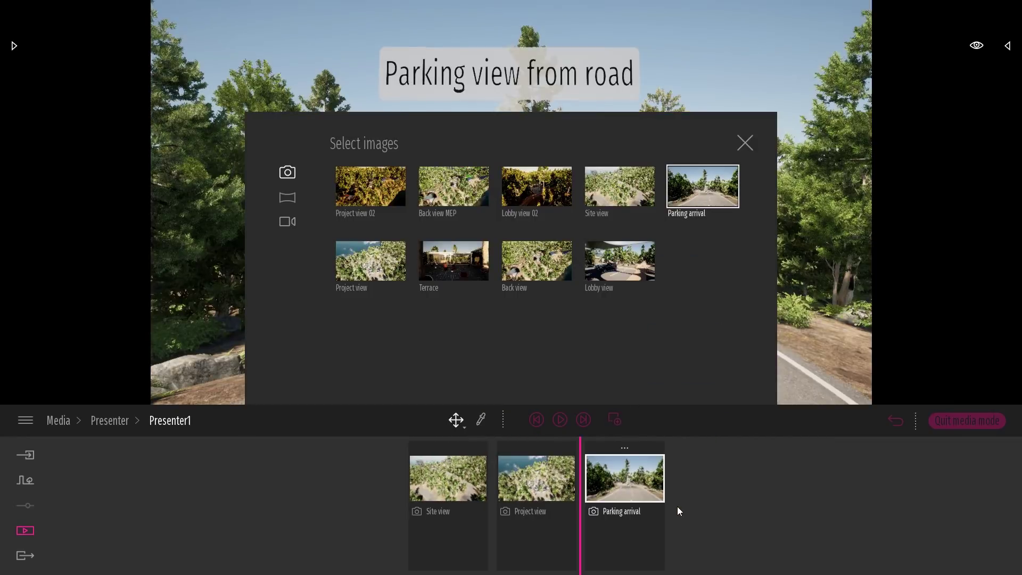
pyautogui.click(744, 144)
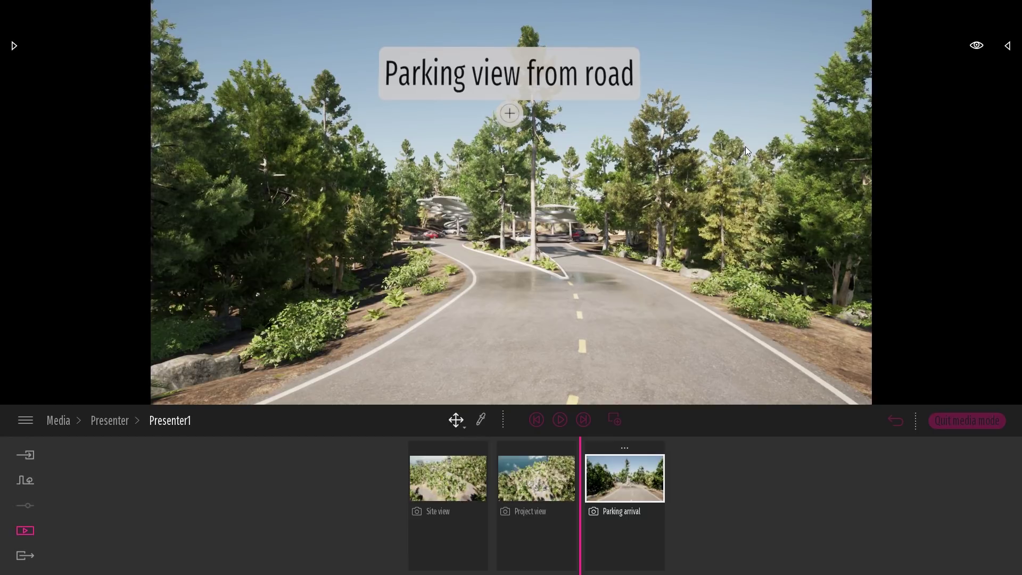
pyautogui.click(614, 420)
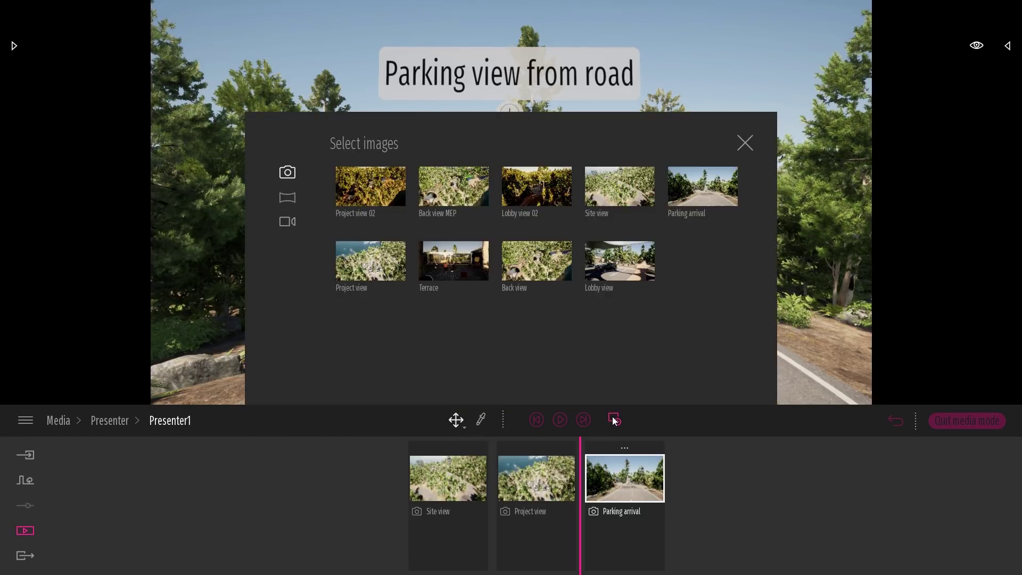
pyautogui.moveTo(624, 275); pyautogui.dragTo(694, 500)
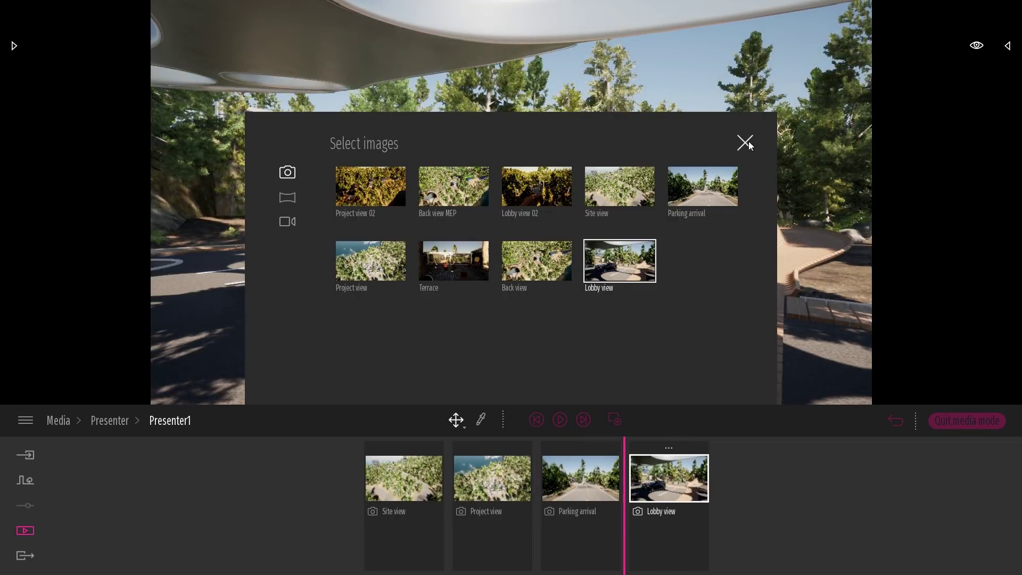
pyautogui.click(489, 97)
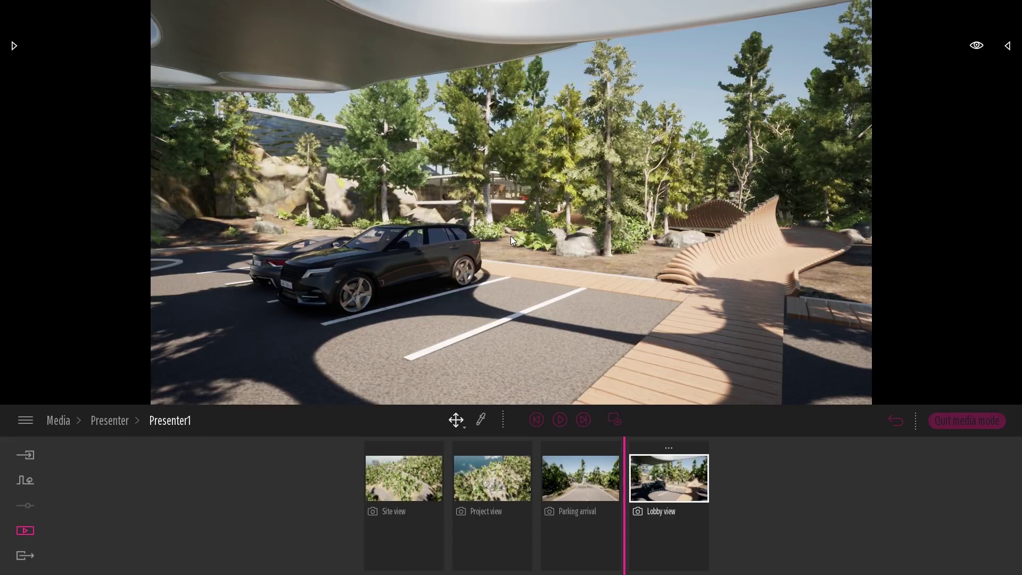
pyautogui.click(614, 419)
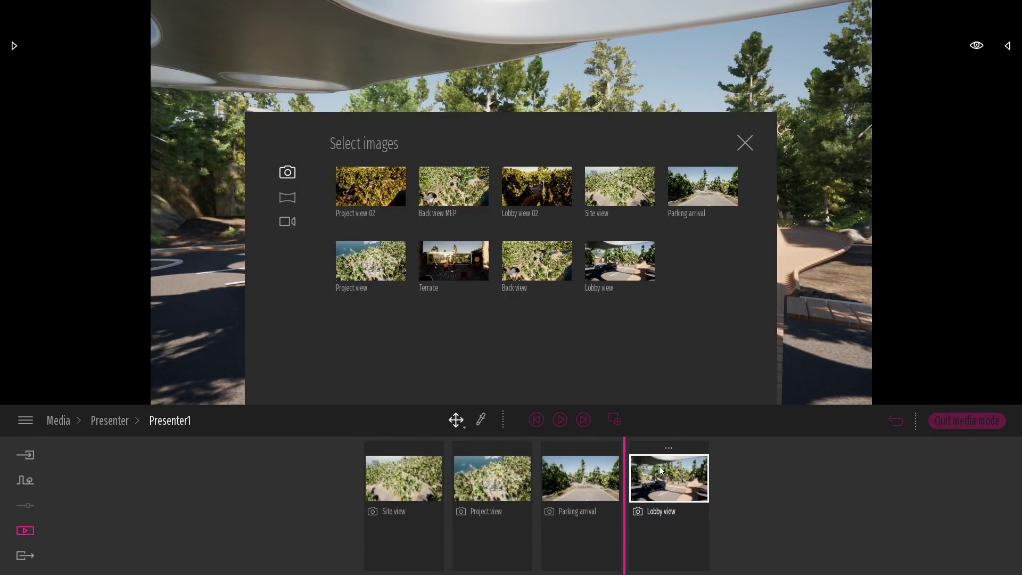
pyautogui.click(290, 223)
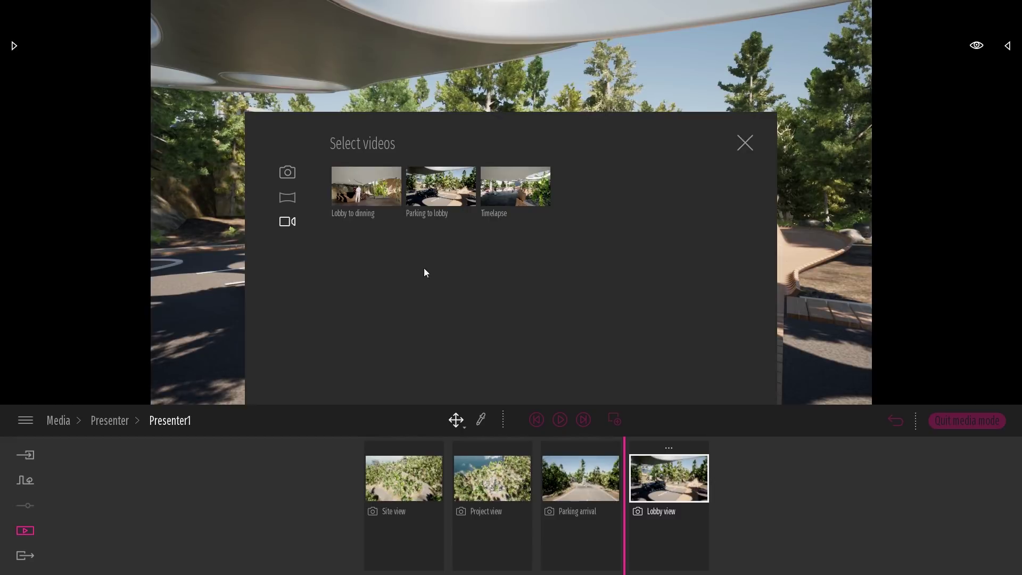
# Append the Parking to lobby video after Lobby view and scrub to preview it.
pyautogui.moveTo(439, 209); pyautogui.dragTo(781, 497)
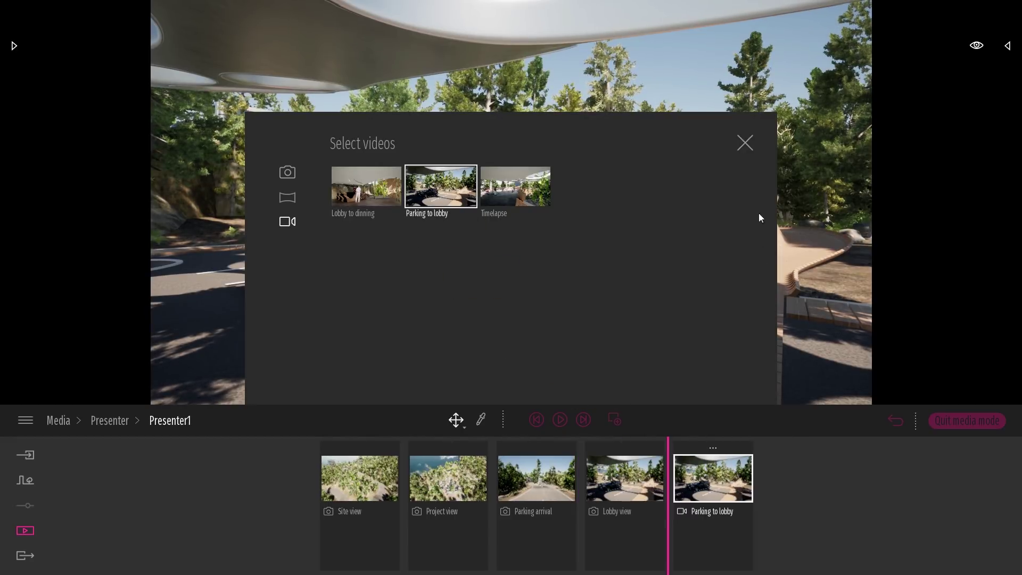
pyautogui.click(746, 144)
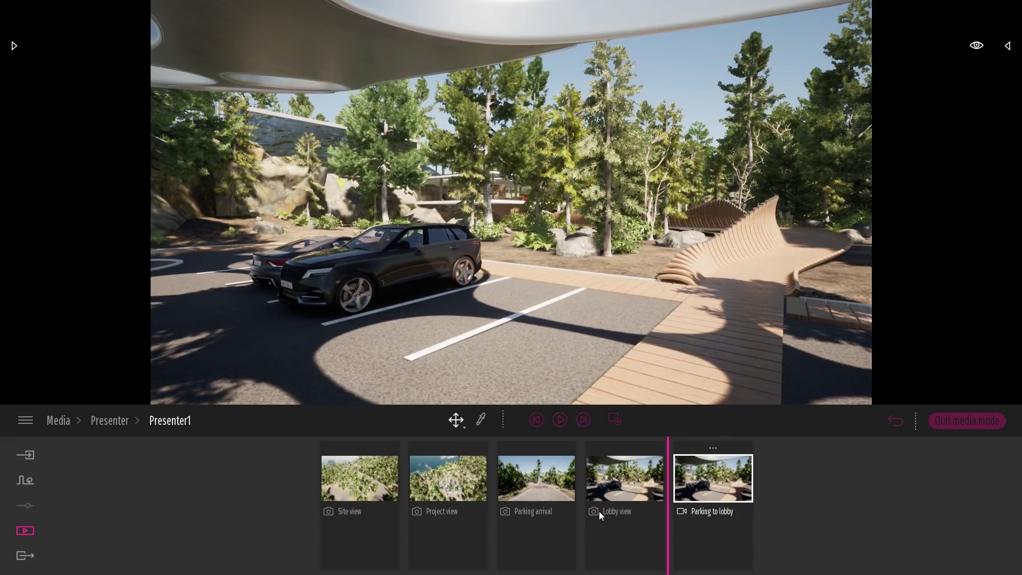
pyautogui.moveTo(664, 540); pyautogui.dragTo(755, 529)
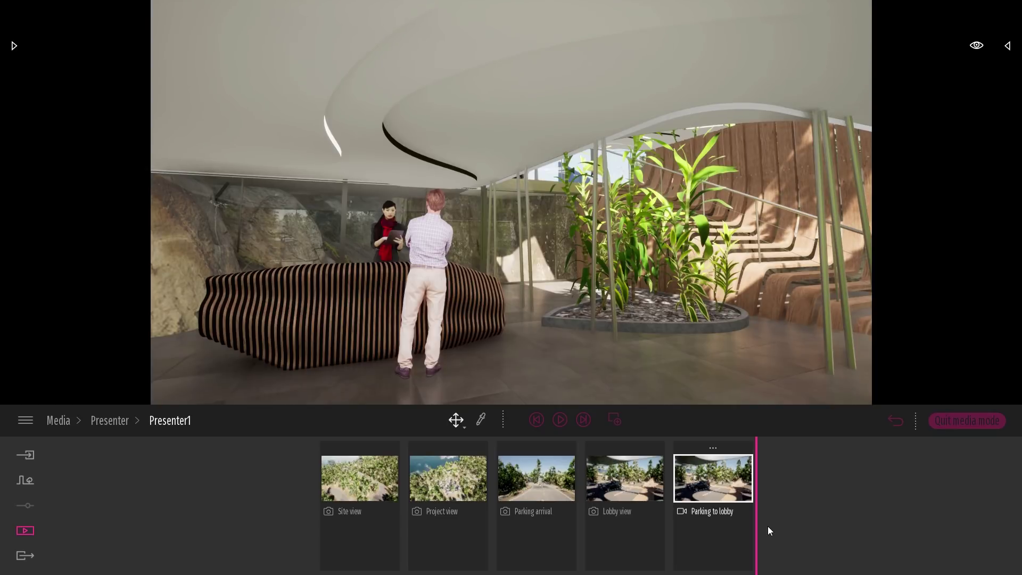
# Append the Lobby to dinning and Timelapse videos to Presenter1's end and preview Timelapse.
pyautogui.click(616, 420)
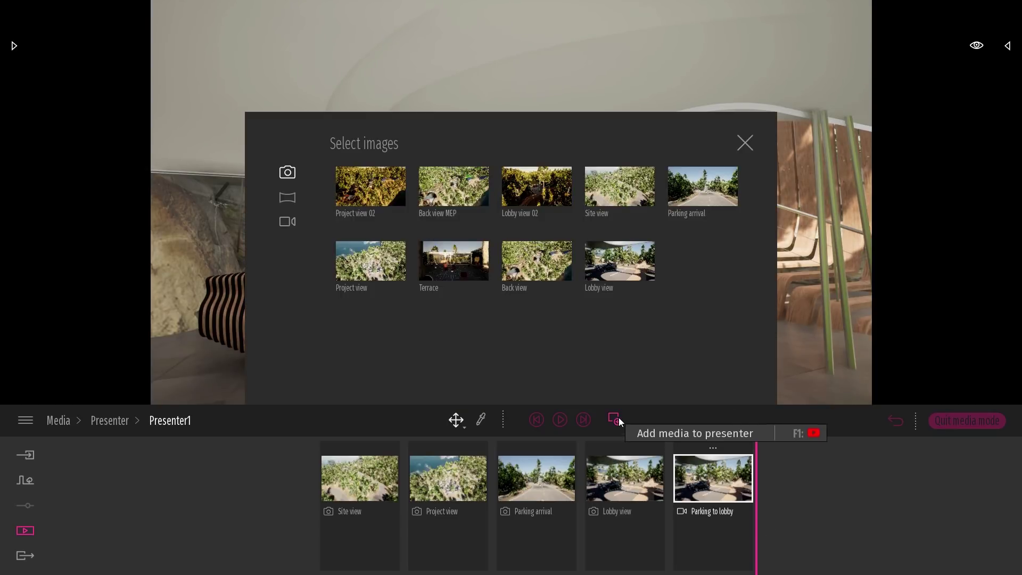
pyautogui.click(286, 221)
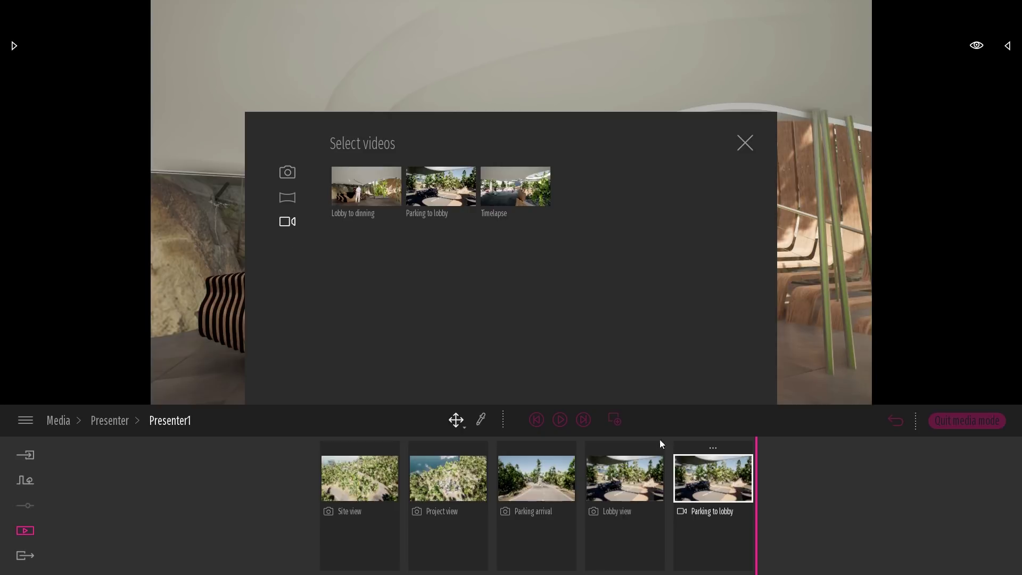
pyautogui.moveTo(356, 181); pyautogui.dragTo(819, 497)
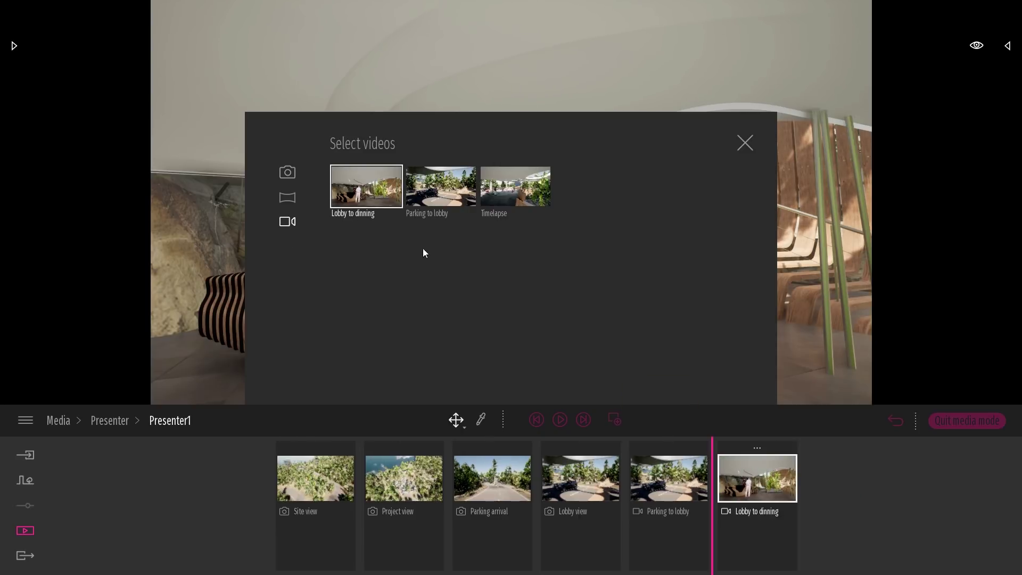
pyautogui.moveTo(508, 187); pyautogui.dragTo(834, 482)
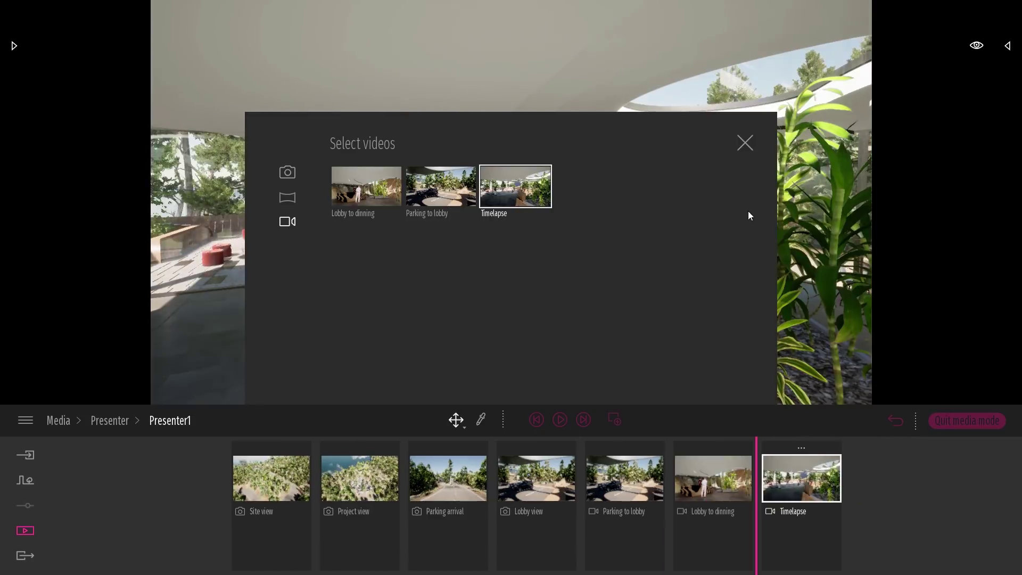
pyautogui.click(744, 142)
pyautogui.moveTo(776, 535); pyautogui.dragTo(824, 532)
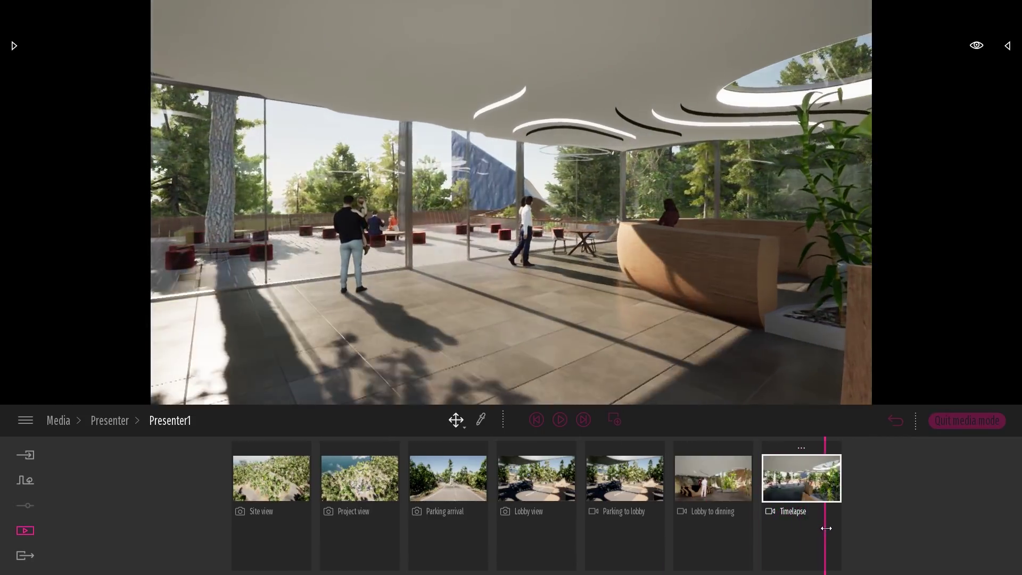
pyautogui.click(613, 419)
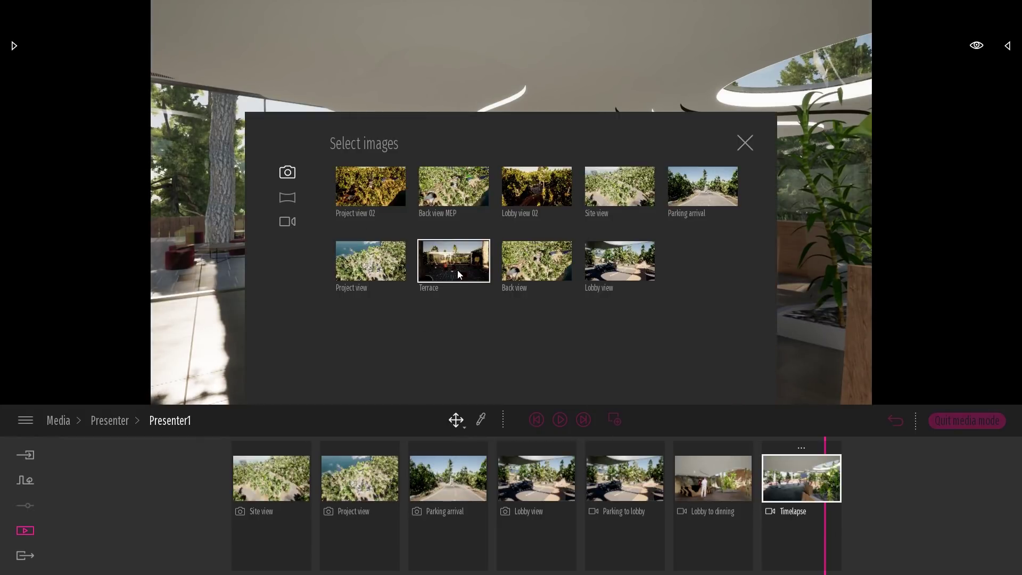
# Append Terrace, Lobby view 02, Project view 02, Back view and Back view MEP to the timeline.
pyautogui.moveTo(449, 264); pyautogui.dragTo(922, 500)
pyautogui.moveTo(529, 192); pyautogui.dragTo(920, 486)
pyautogui.moveTo(390, 212); pyautogui.dragTo(982, 525)
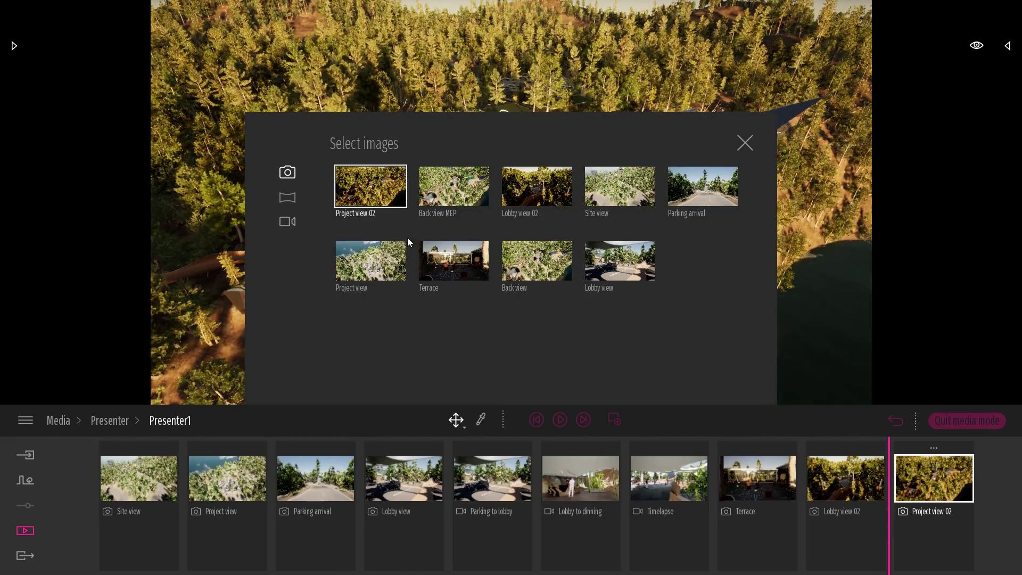
pyautogui.moveTo(537, 265); pyautogui.dragTo(1008, 503)
pyautogui.moveTo(472, 210); pyautogui.dragTo(989, 490)
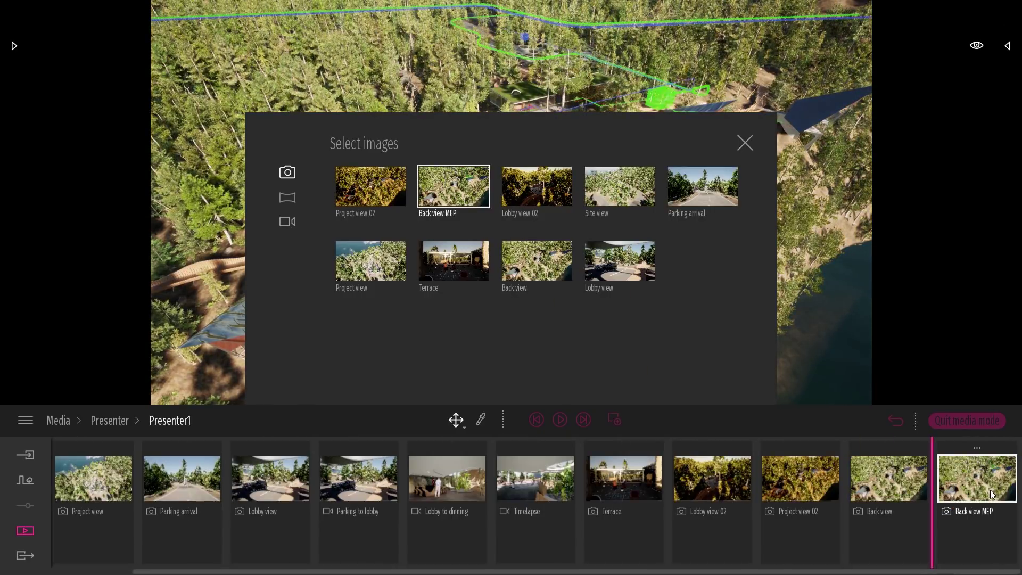
pyautogui.click(744, 143)
pyautogui.click(876, 484)
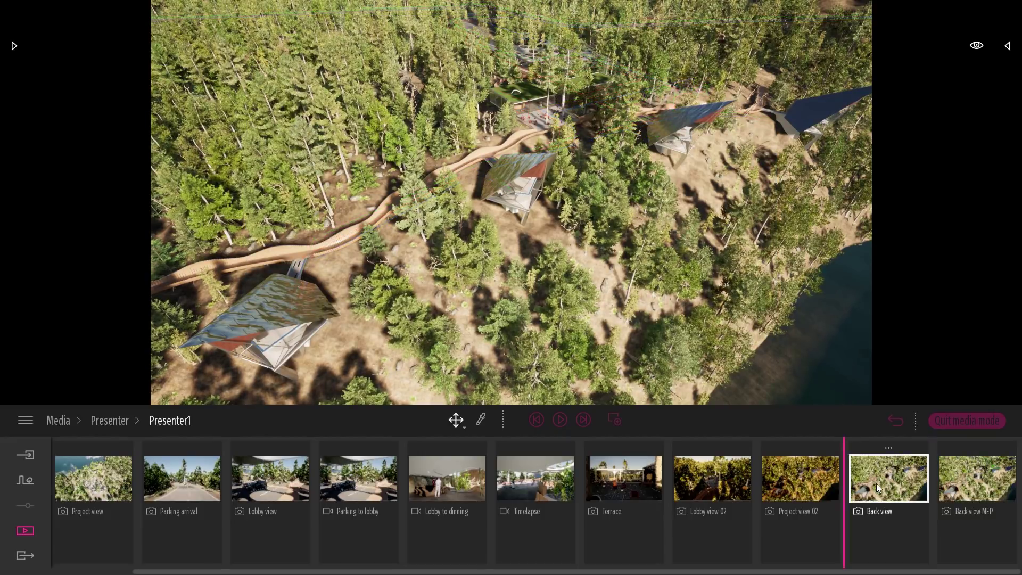
# Set Back view MEP 'As alternative' of Back view and scrub between the two.
pyautogui.click(969, 488)
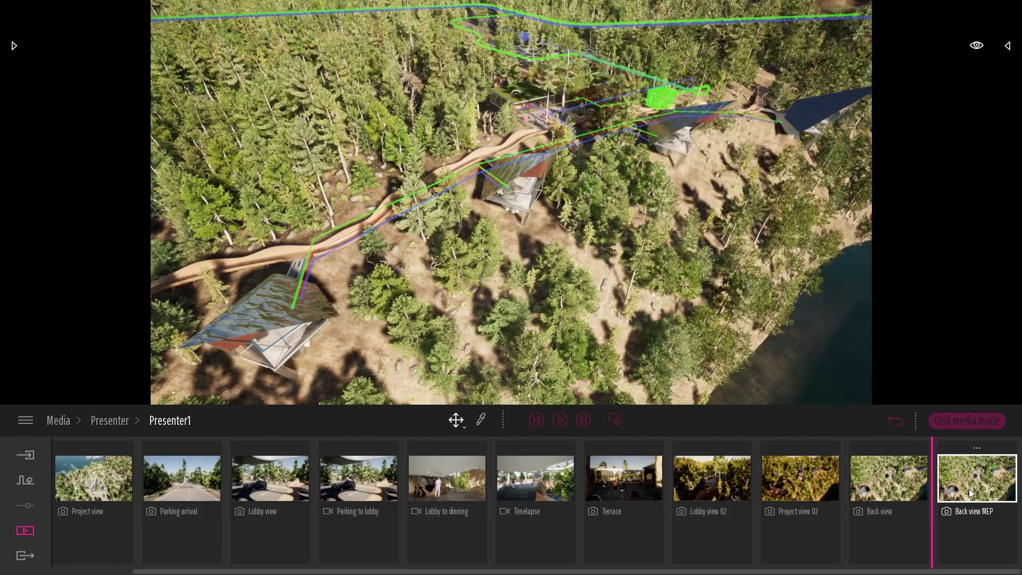
pyautogui.click(976, 447)
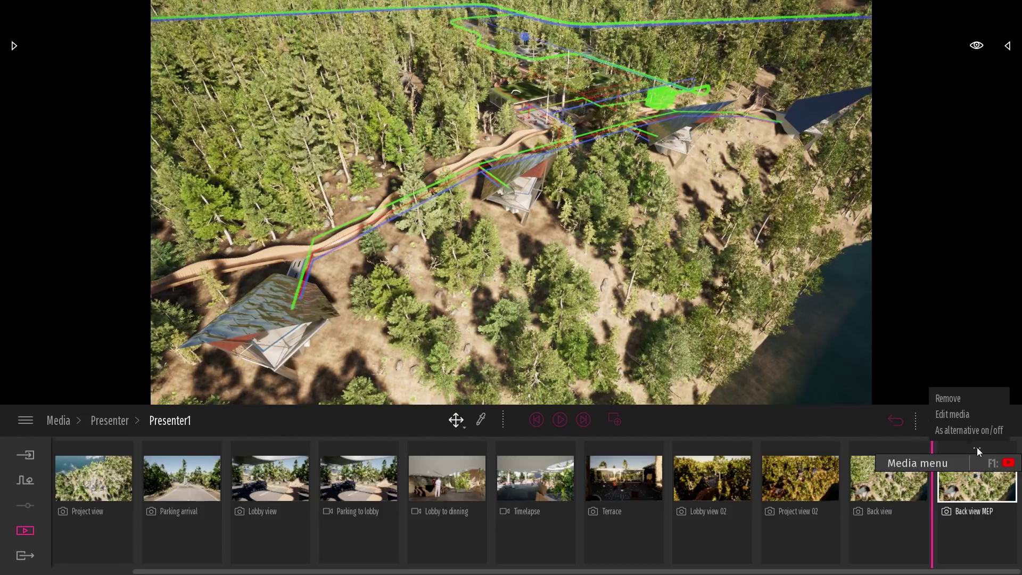
pyautogui.click(947, 430)
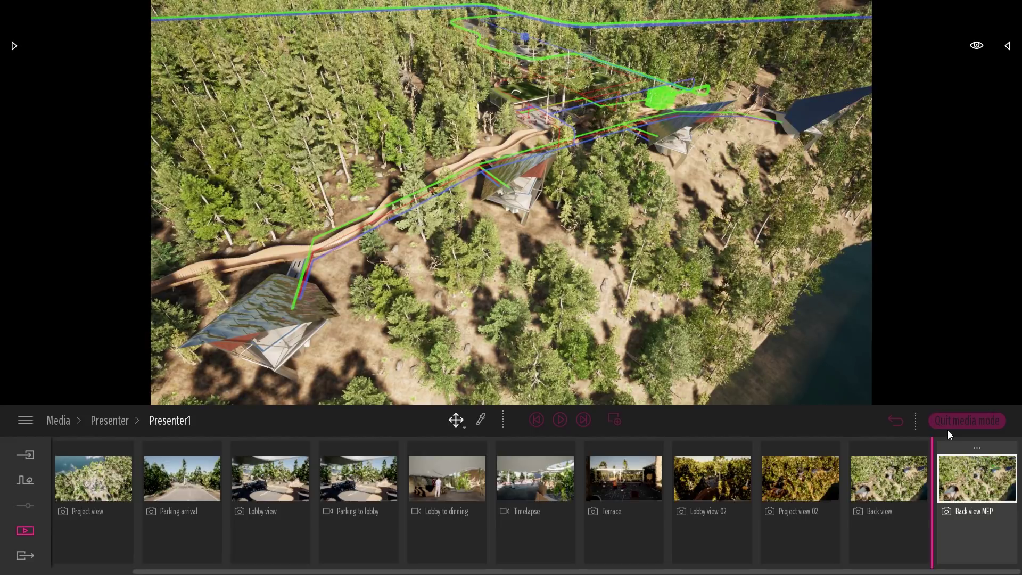
pyautogui.moveTo(934, 535); pyautogui.dragTo(862, 523)
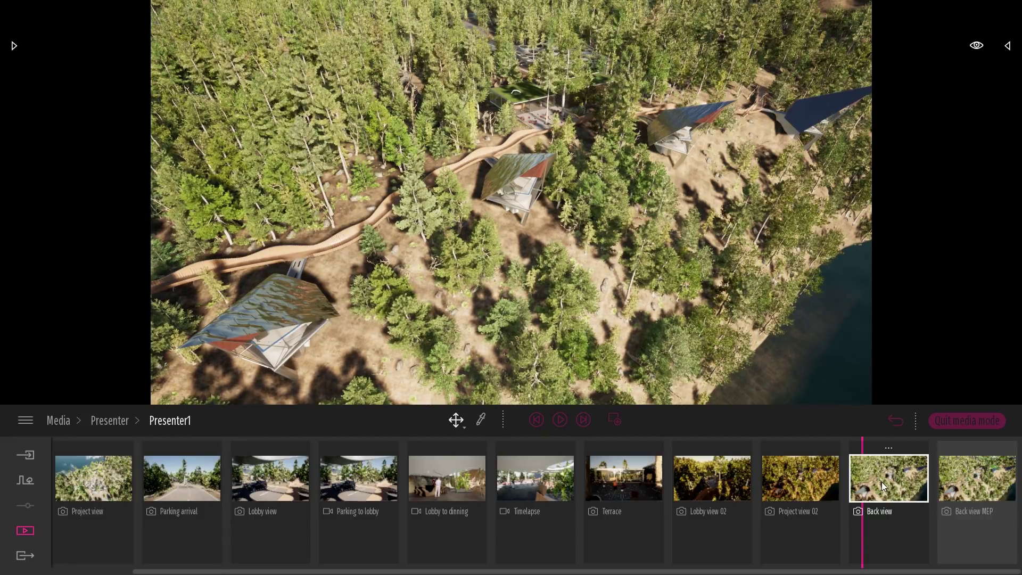
pyautogui.moveTo(861, 530); pyautogui.dragTo(950, 528)
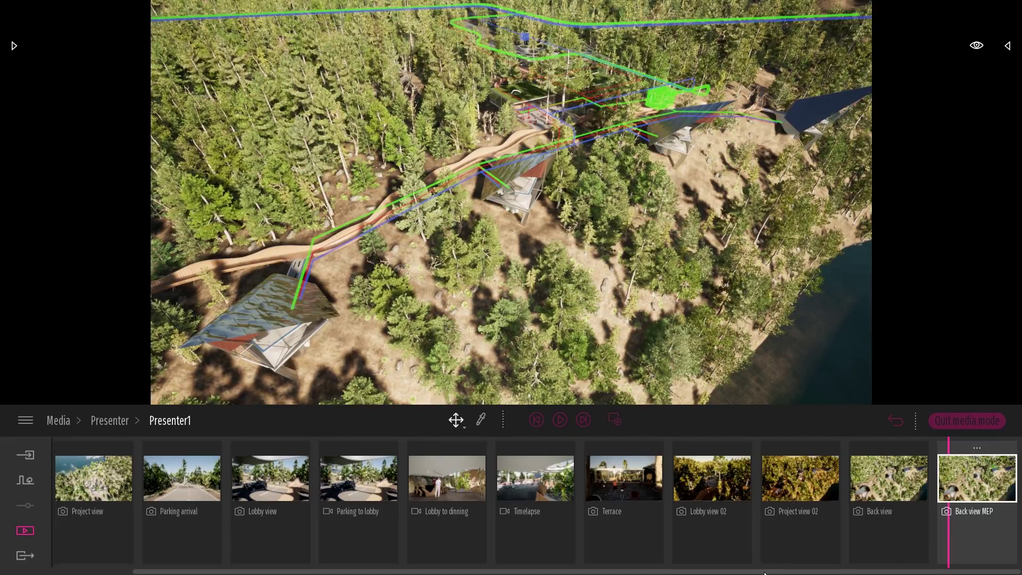
# Scroll the media strip back to its start and show the Site view clip.
pyautogui.hscroll(-2, 532, 500)
pyautogui.hscroll(1, 251, 475)
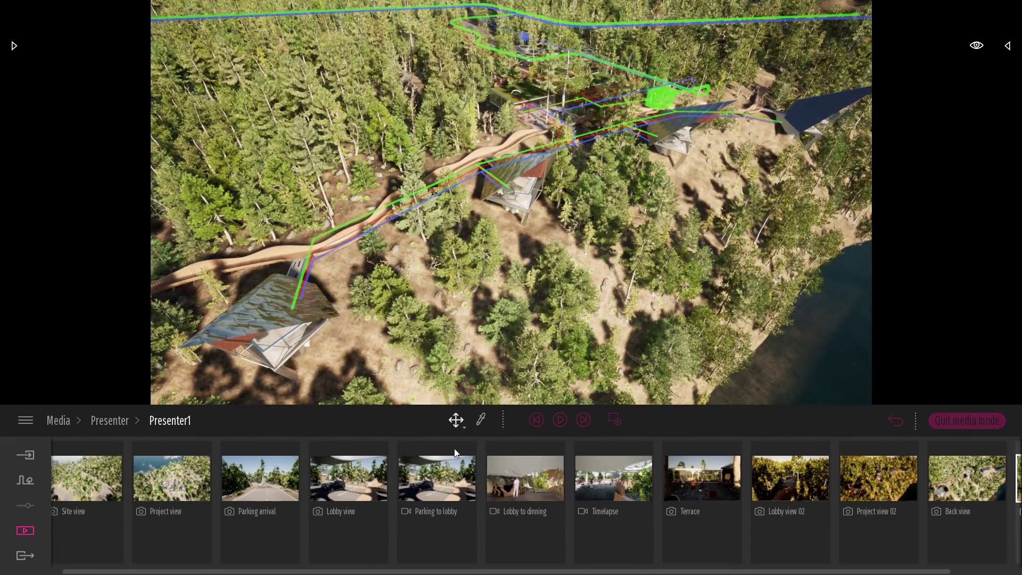
pyautogui.hscroll(1, 584, 572)
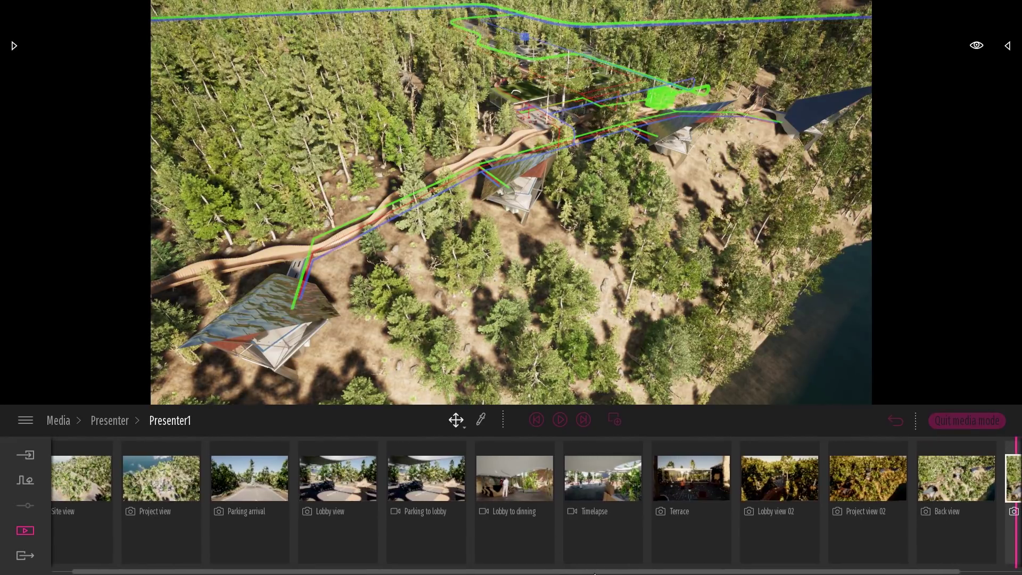
pyautogui.hscroll(-1, 573, 571)
pyautogui.hscroll(-1, 573, 572)
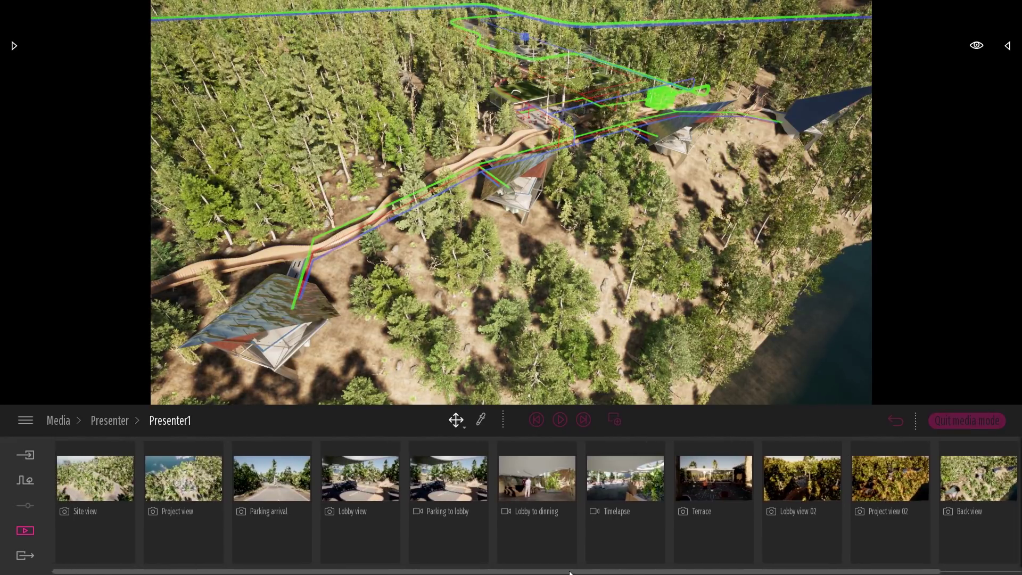
pyautogui.hscroll(5, 560, 570)
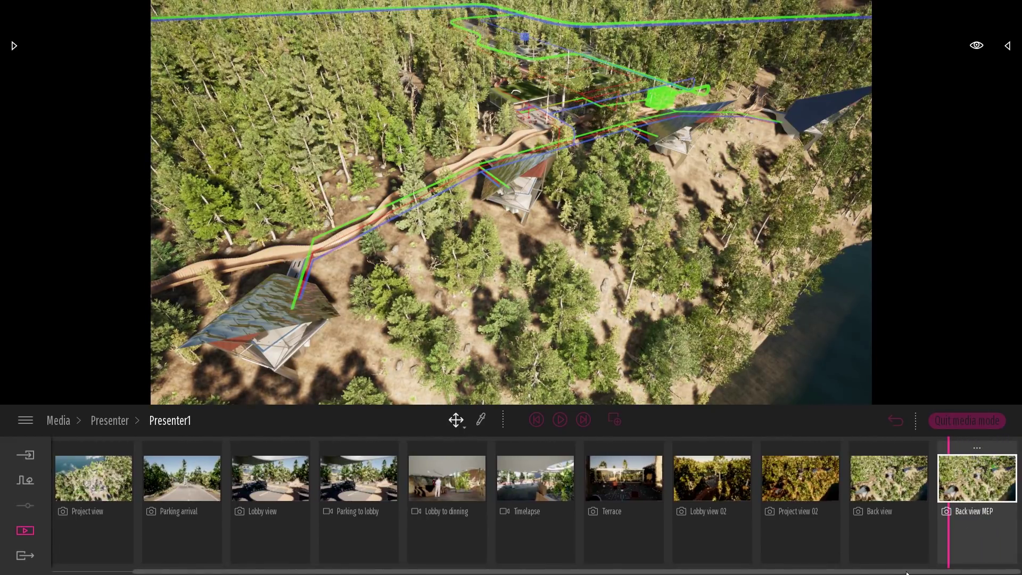
pyautogui.hscroll(-5, 425, 533)
pyautogui.click(88, 474)
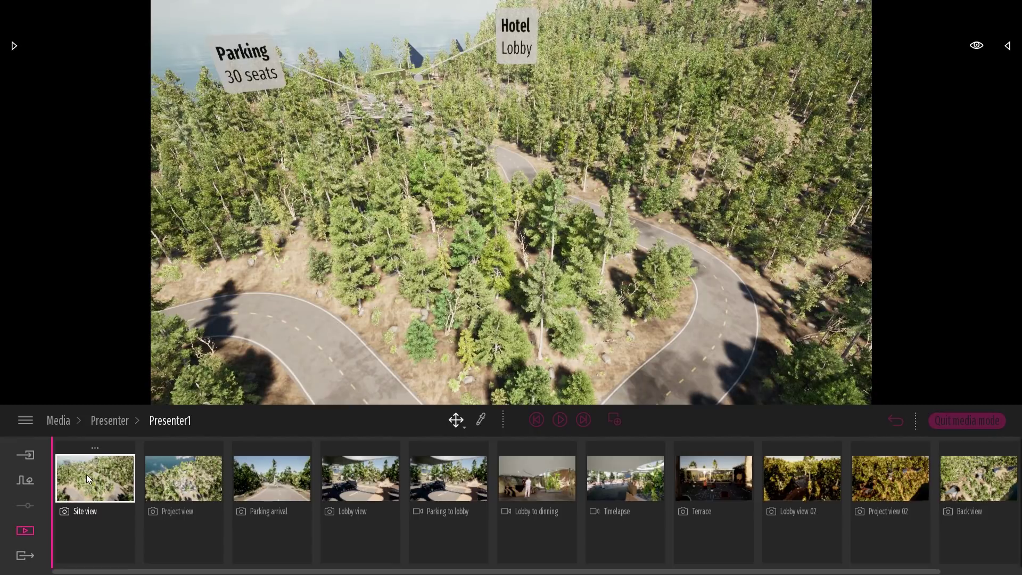
# Start the full-screen Presenter (F12) mode from the viewing settings' camera tab.
pyautogui.click(976, 46)
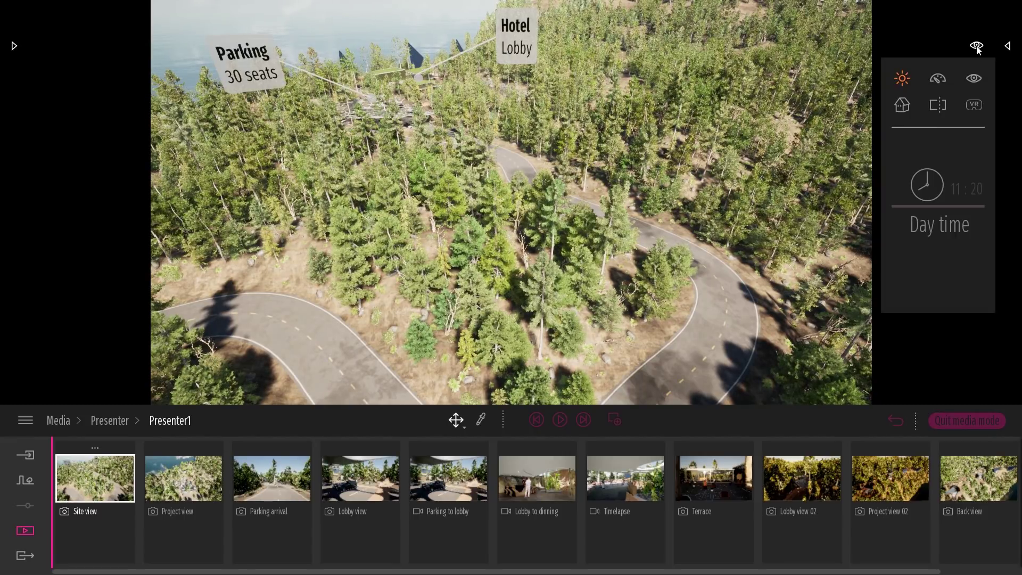
pyautogui.click(974, 79)
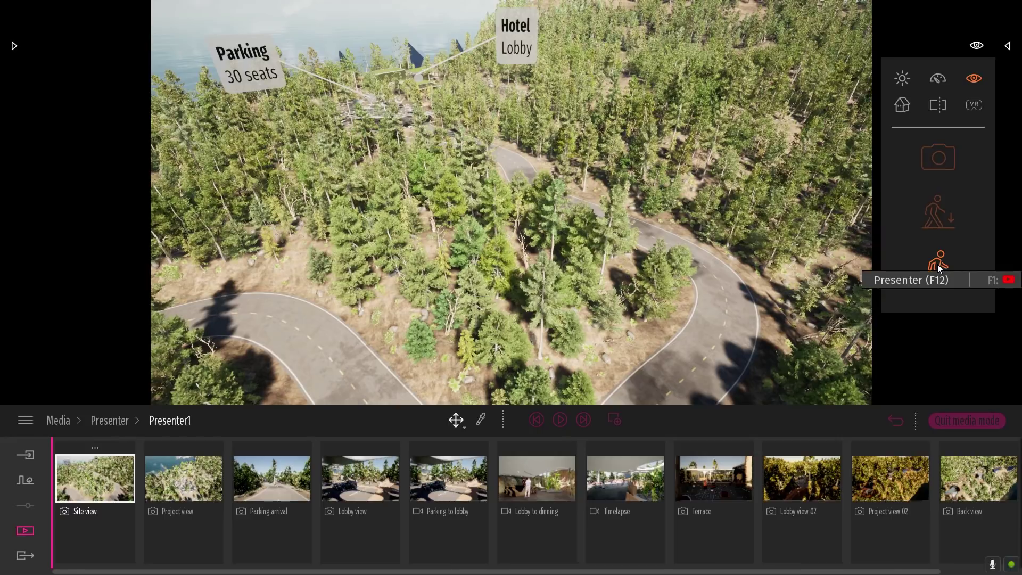
pyautogui.click(937, 261)
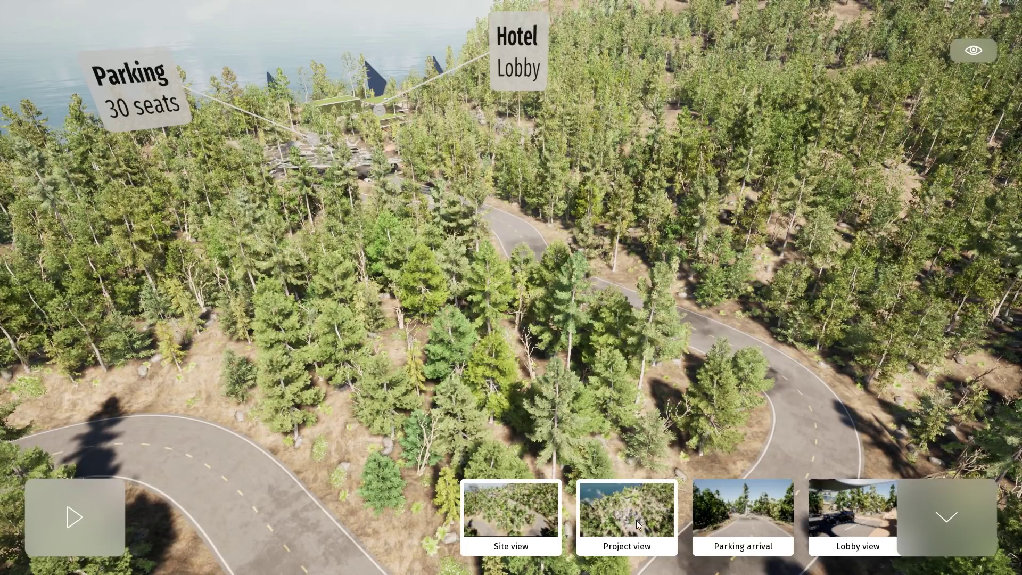
# Adjust the Day time slider in the presentation, then start the automatic tour with Play.
pyautogui.click(954, 515)
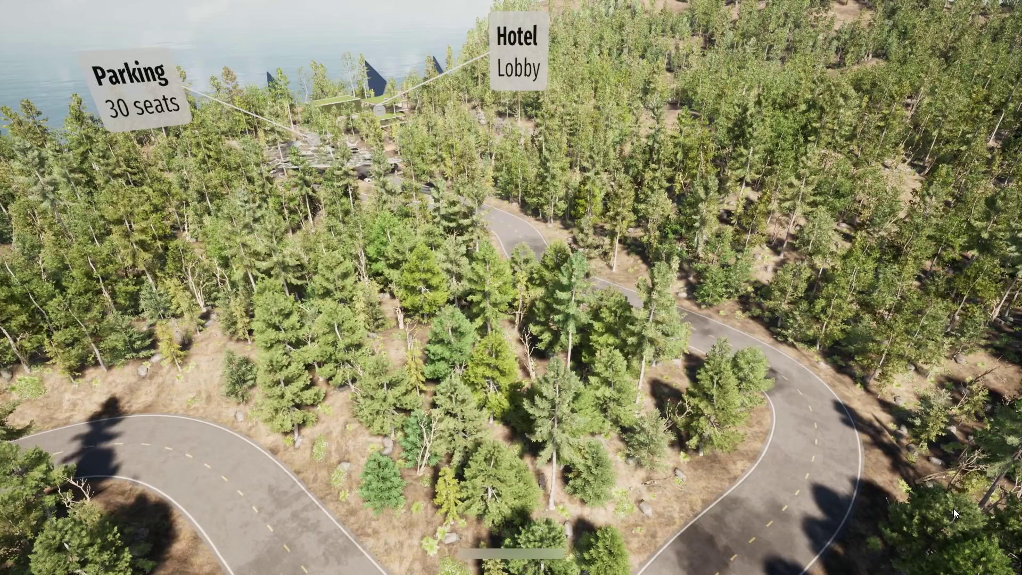
pyautogui.click(527, 551)
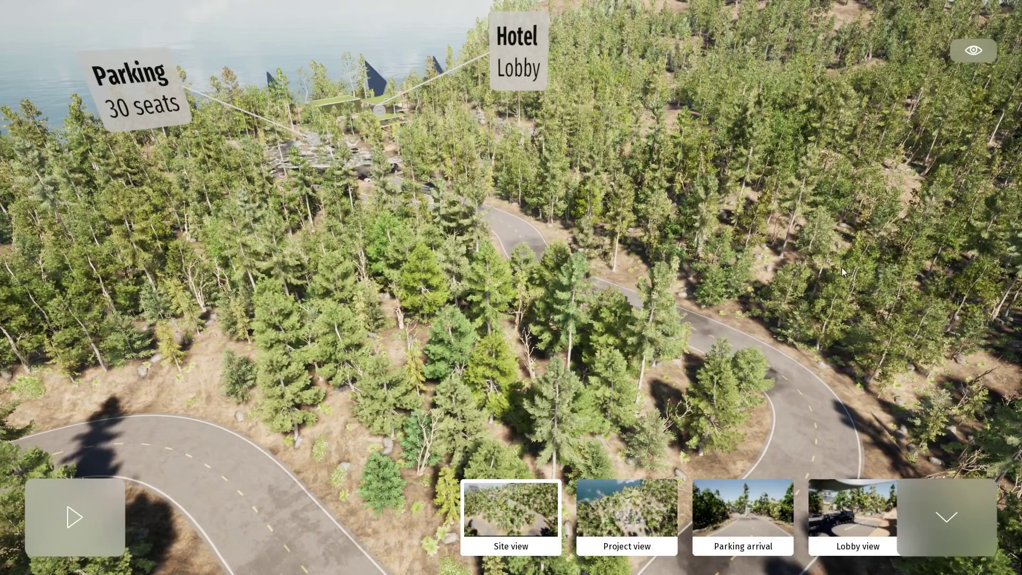
pyautogui.click(974, 50)
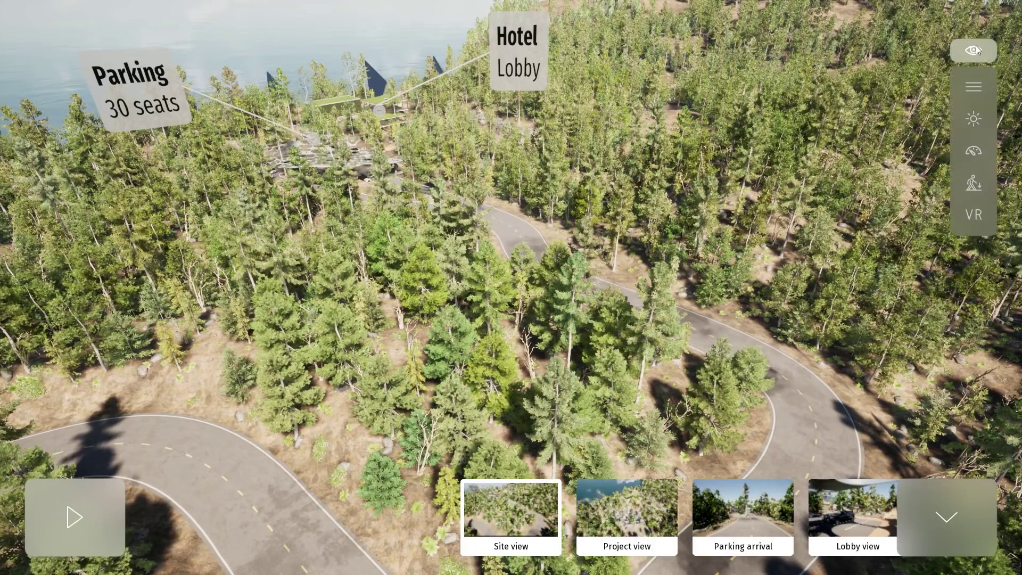
pyautogui.click(975, 120)
pyautogui.moveTo(865, 149); pyautogui.dragTo(951, 154)
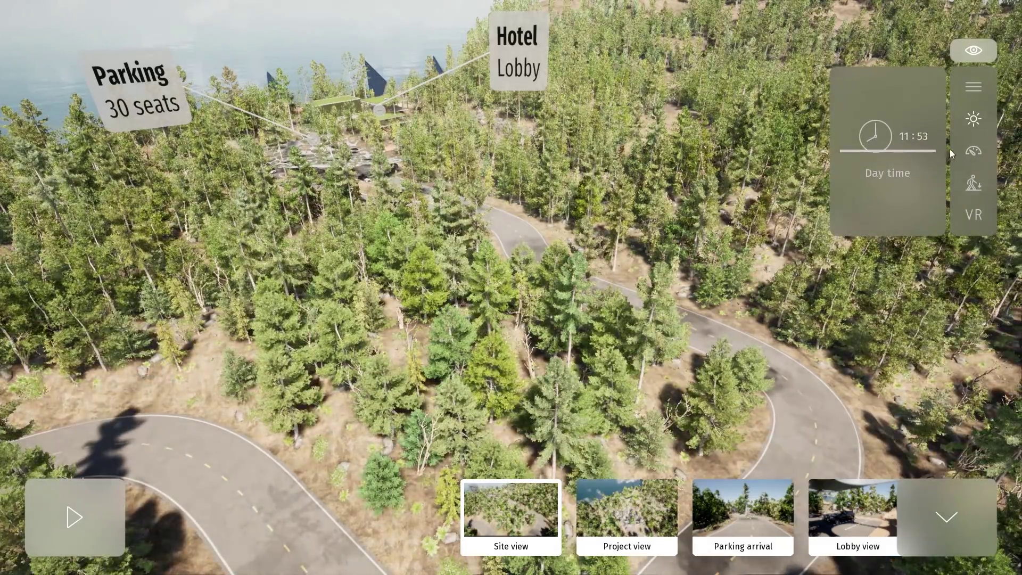
pyautogui.click(969, 151)
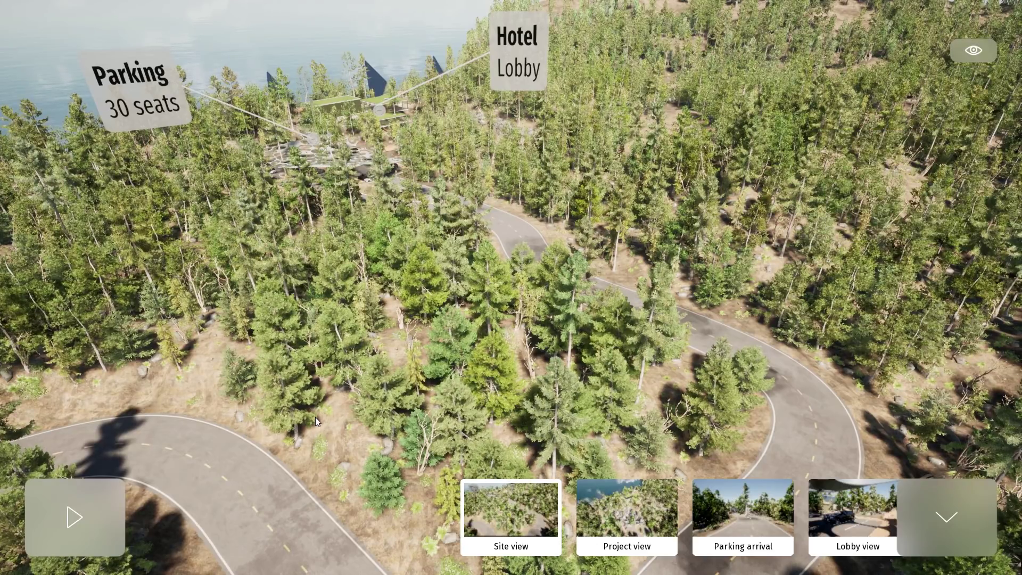
pyautogui.click(82, 512)
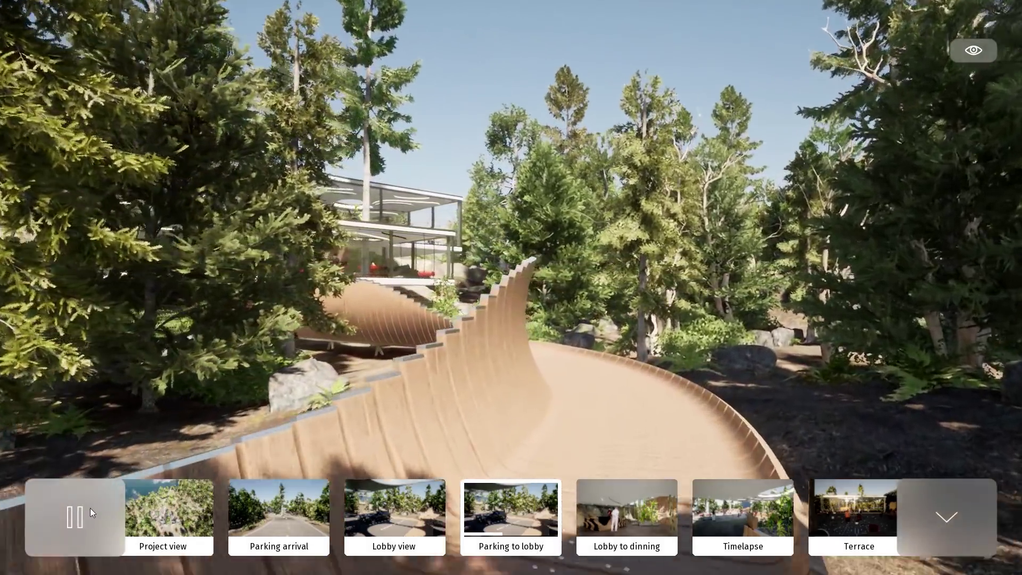
# Pause the tour and step through Lobby, Parking arrival, Lobby to dinning and Lobby view 02 to Back view.
pyautogui.click(91, 508)
pyautogui.click(384, 503)
pyautogui.click(385, 512)
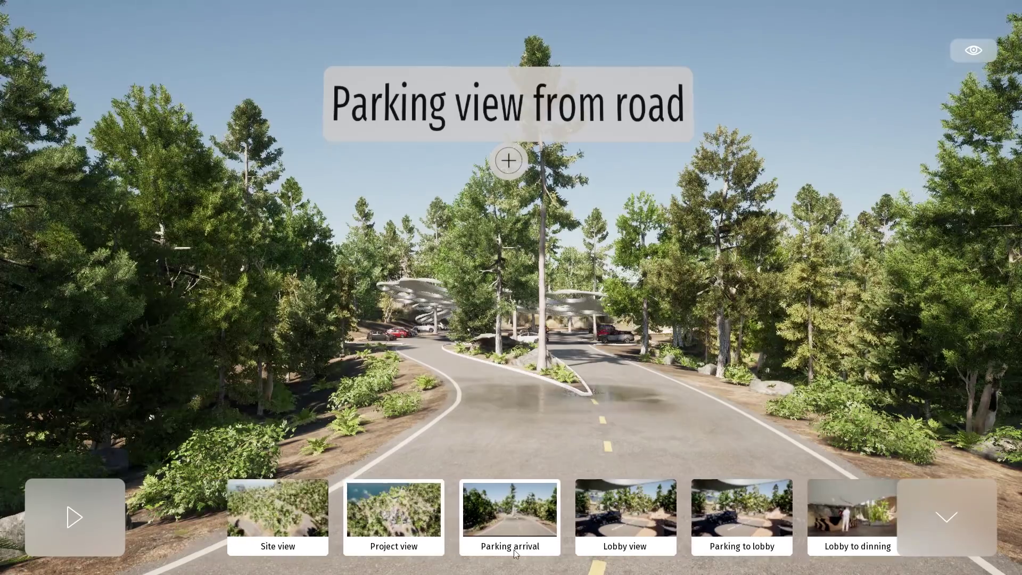
pyautogui.click(858, 516)
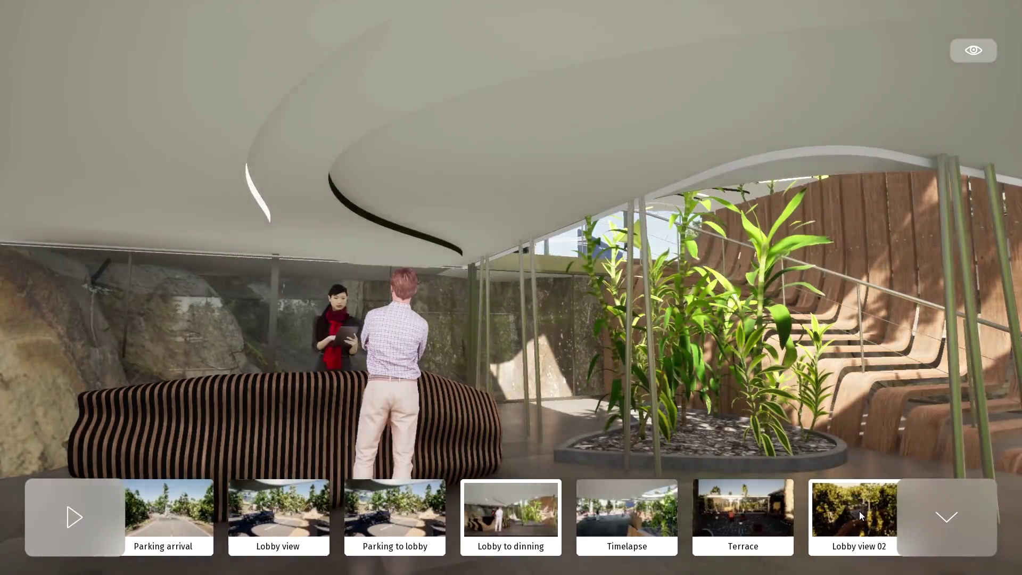
pyautogui.click(859, 511)
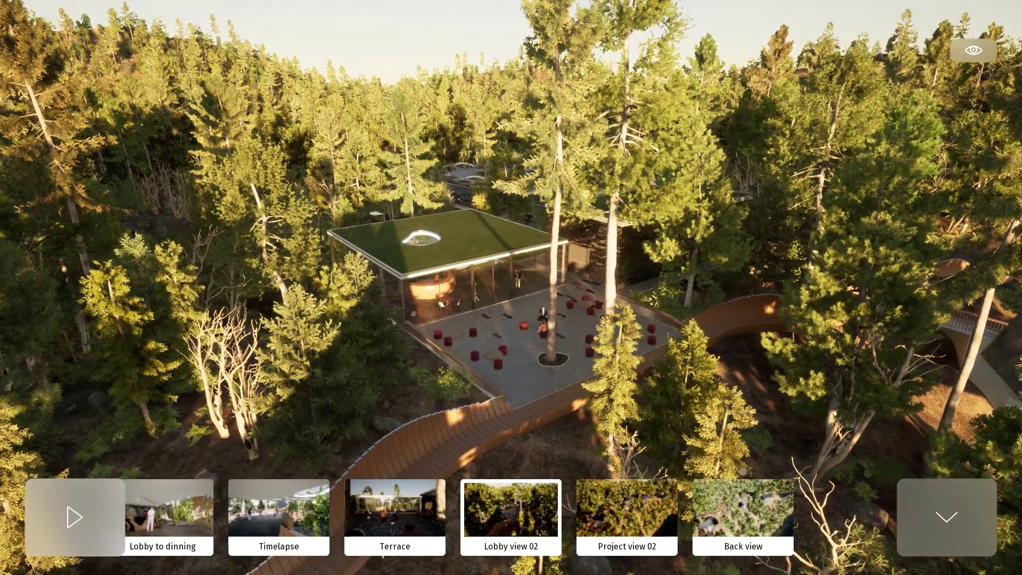
pyautogui.click(736, 517)
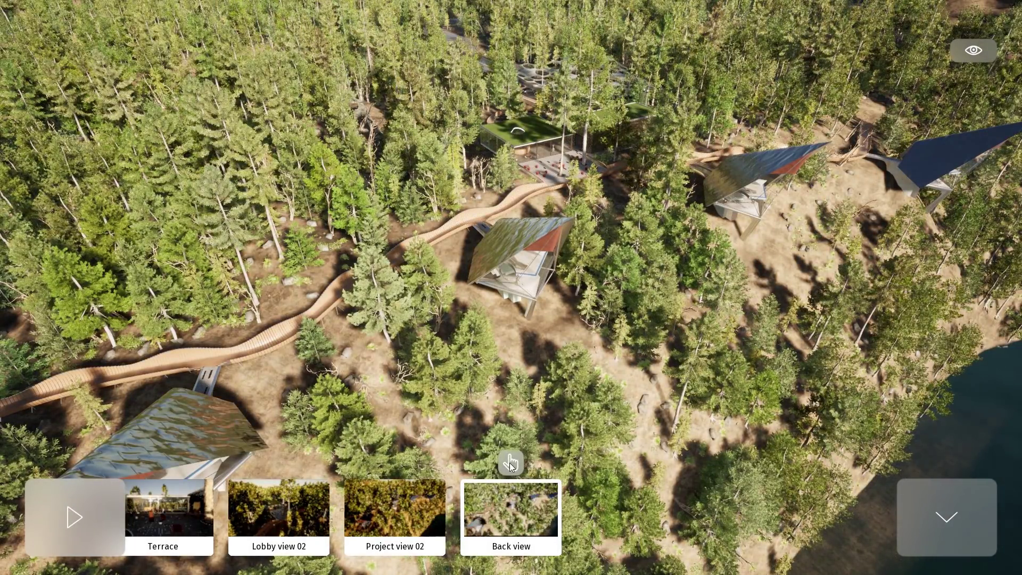
# Compare Back view with its Back view MEP alternative, then exit the full-screen presentation.
pyautogui.click(394, 508)
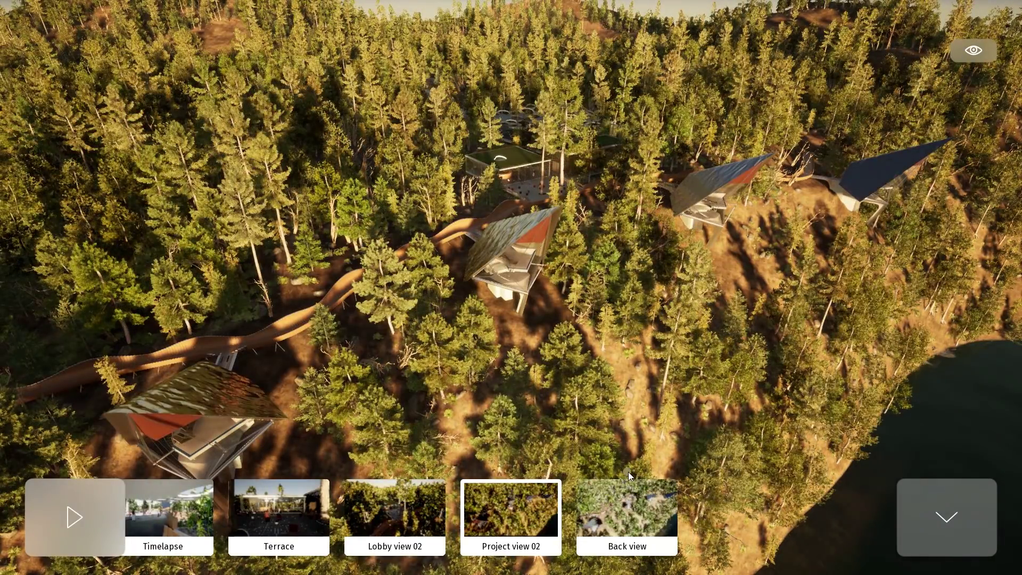
pyautogui.click(627, 499)
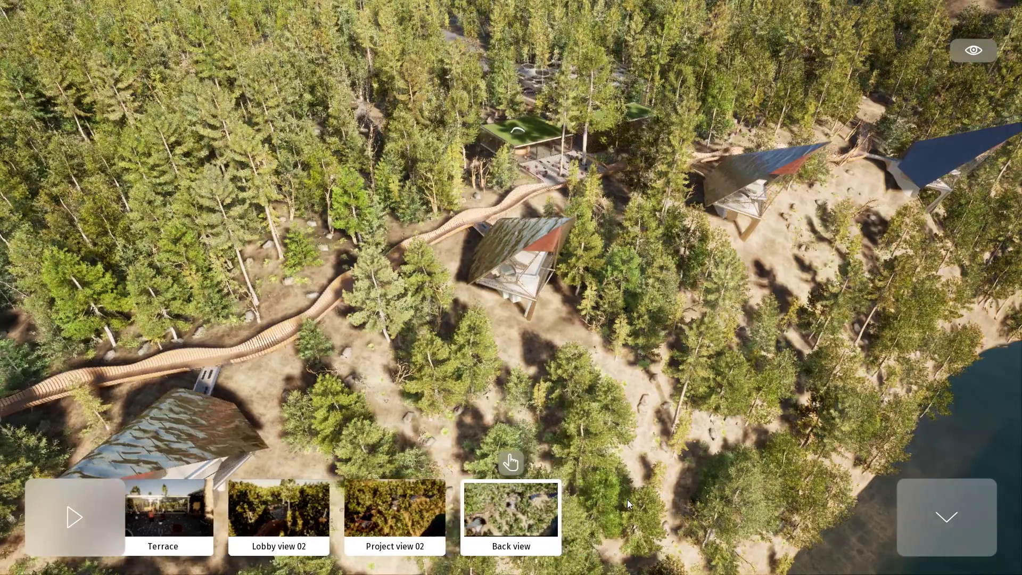
pyautogui.click(510, 462)
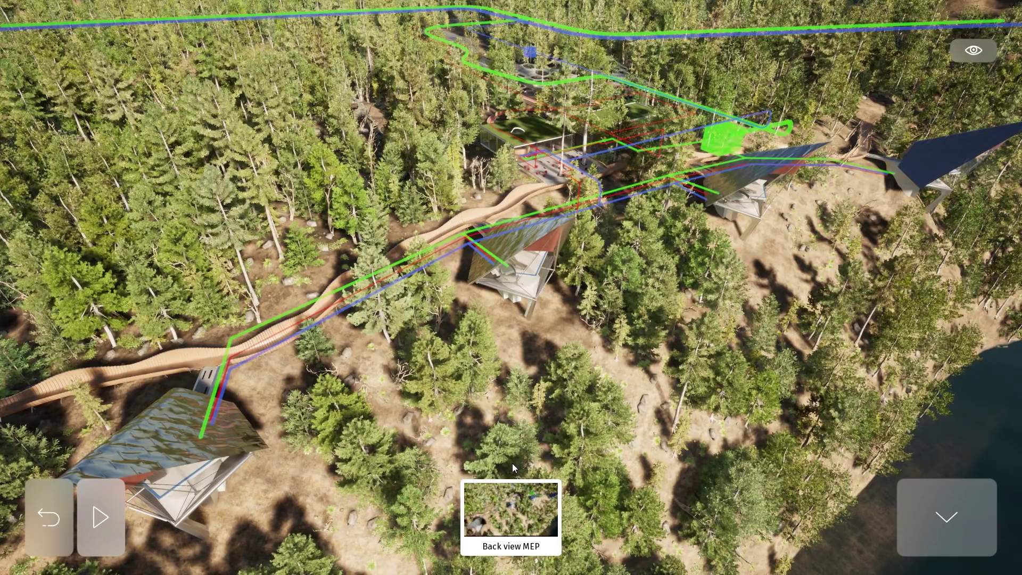
pyautogui.click(42, 503)
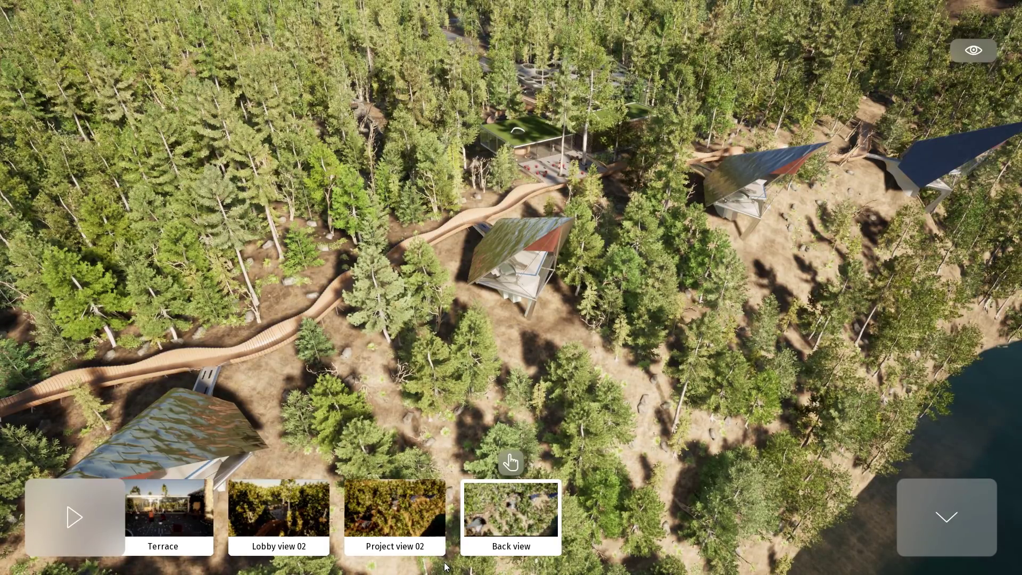
pyautogui.press('Escape')
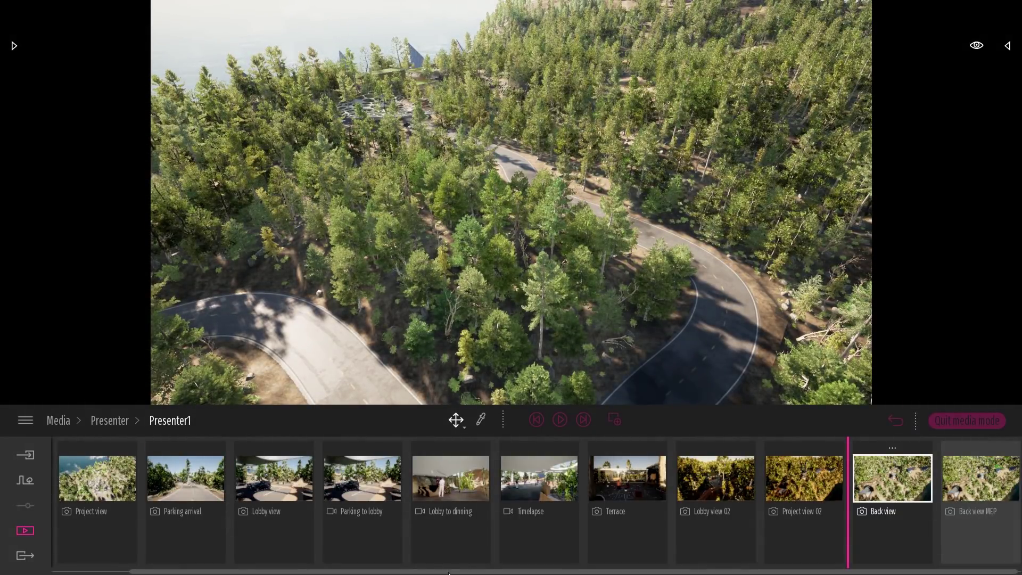
# Open the Export options and switch Presenter export On.
pyautogui.moveTo(445, 572); pyautogui.dragTo(366, 573)
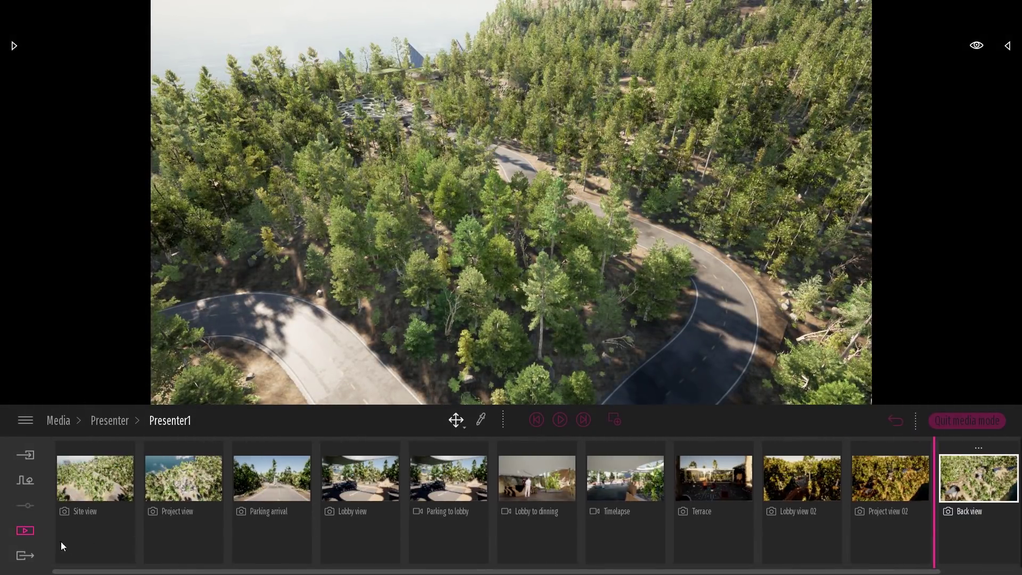
pyautogui.click(25, 556)
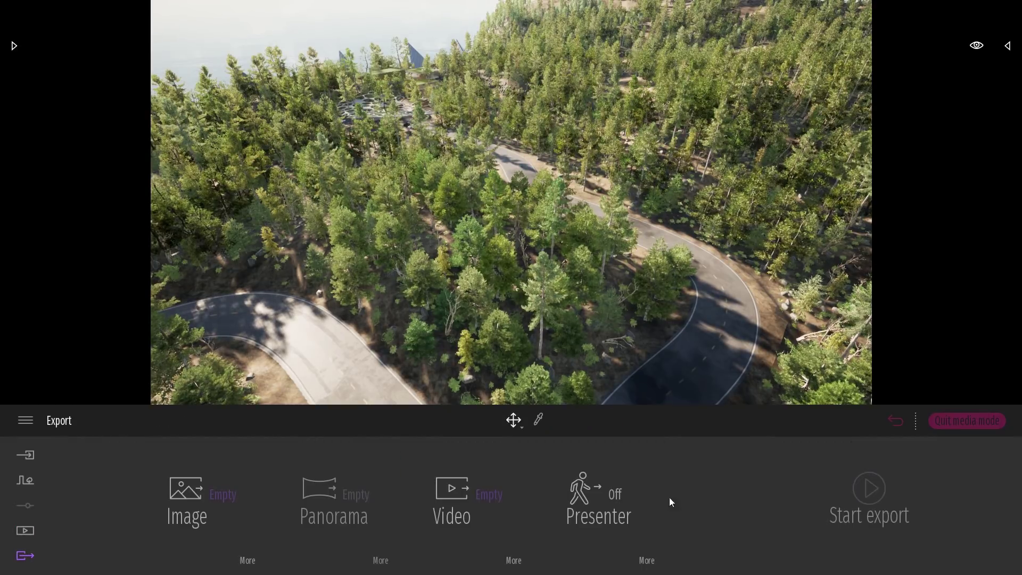
pyautogui.click(595, 522)
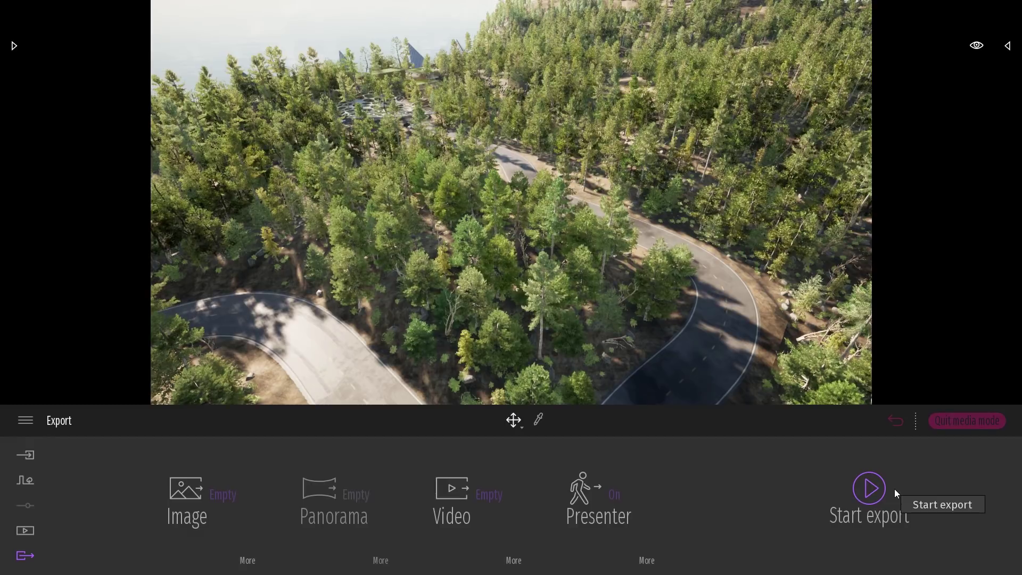
# Open Presenter1's settings, review Medias framing, and set Camera movement to Free.
pyautogui.click(896, 421)
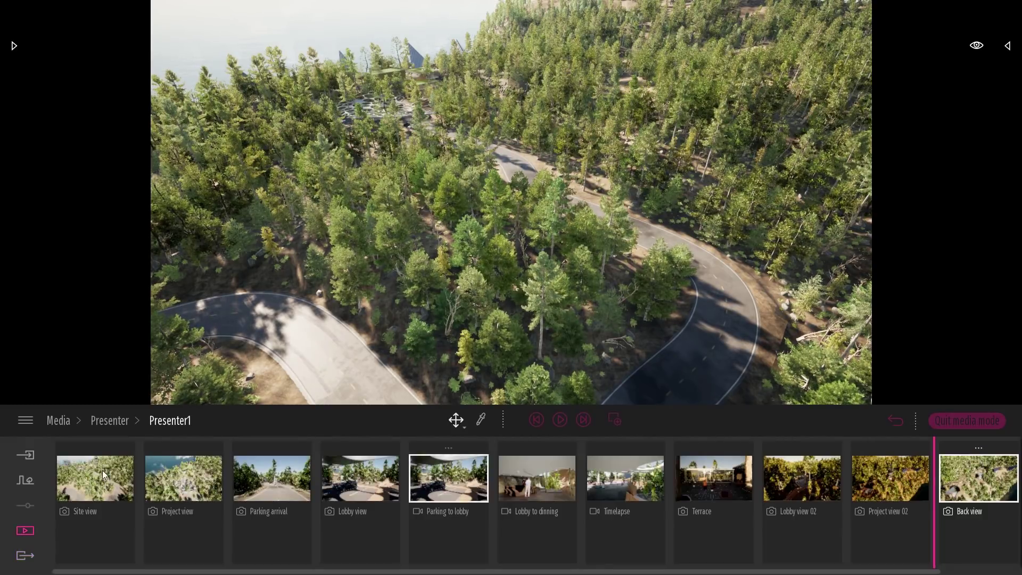
pyautogui.click(111, 421)
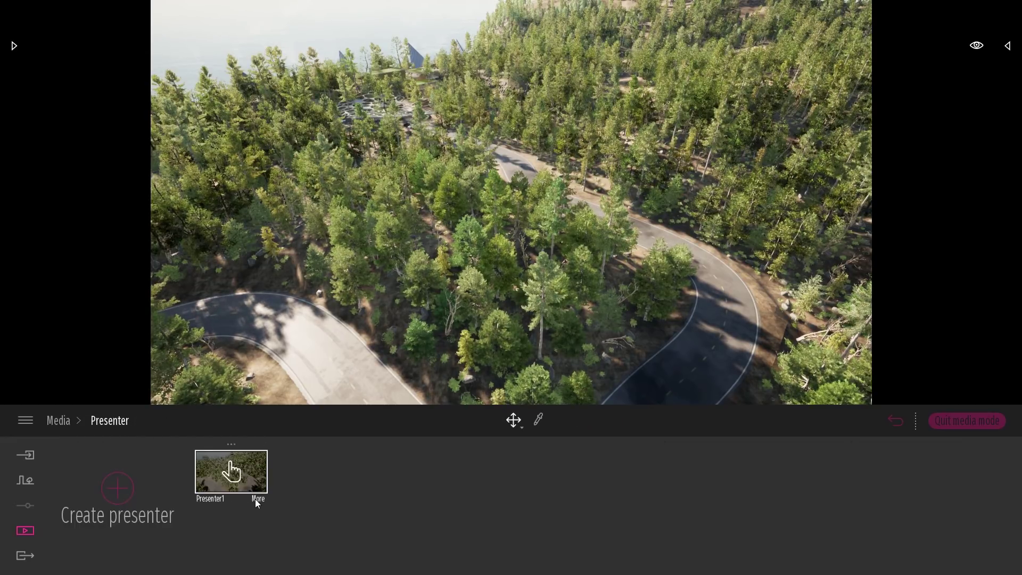
pyautogui.click(256, 499)
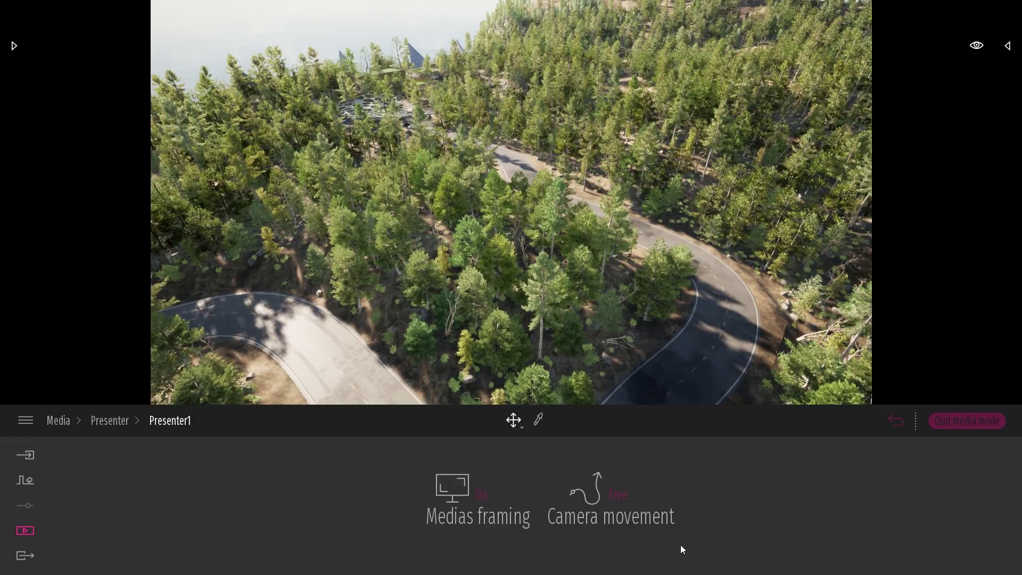
pyautogui.click(610, 495)
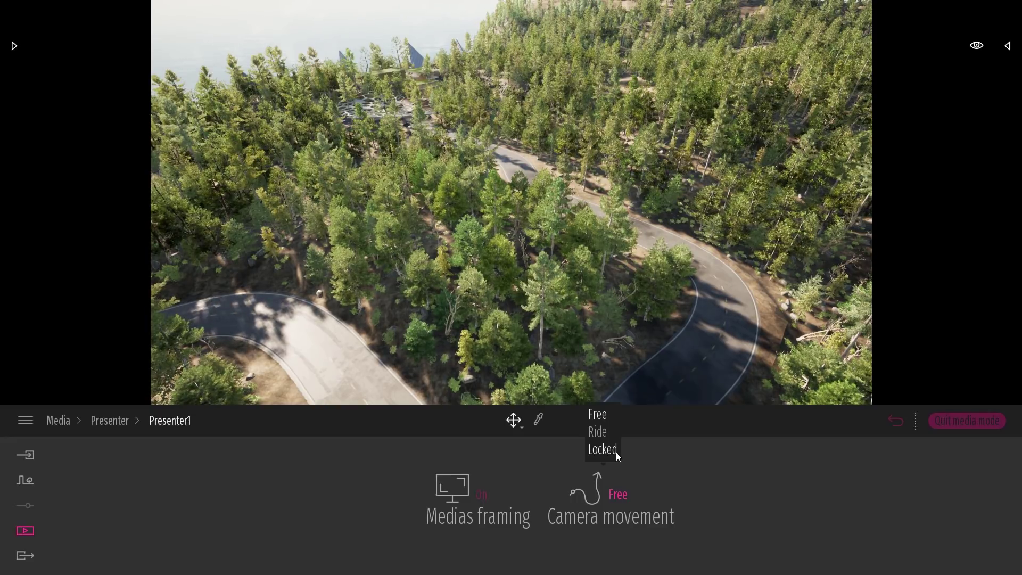
pyautogui.click(615, 452)
# Confirm Presenter1 is the presenter selected for export, then start the export.
pyautogui.click(25, 555)
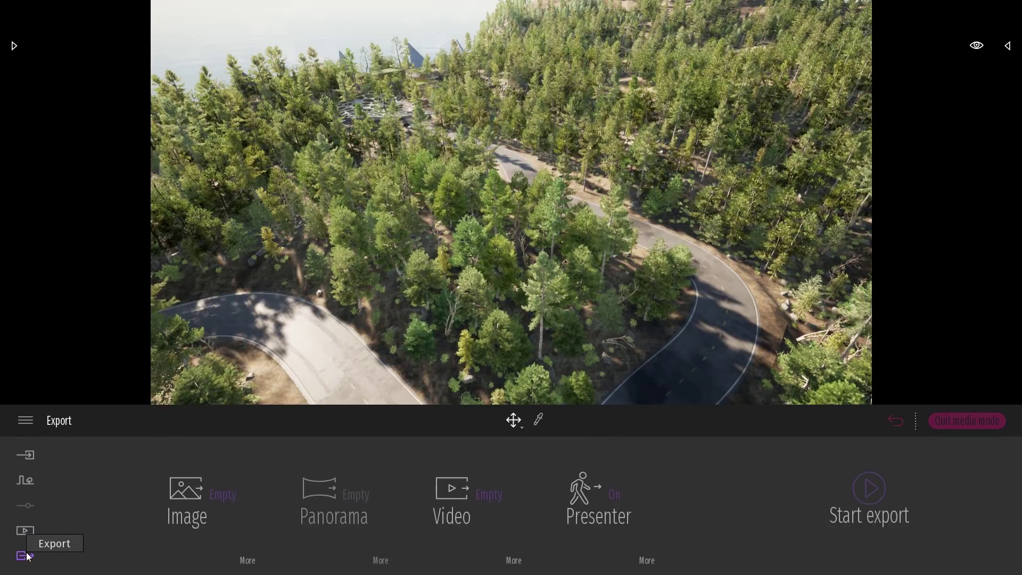
pyautogui.click(647, 560)
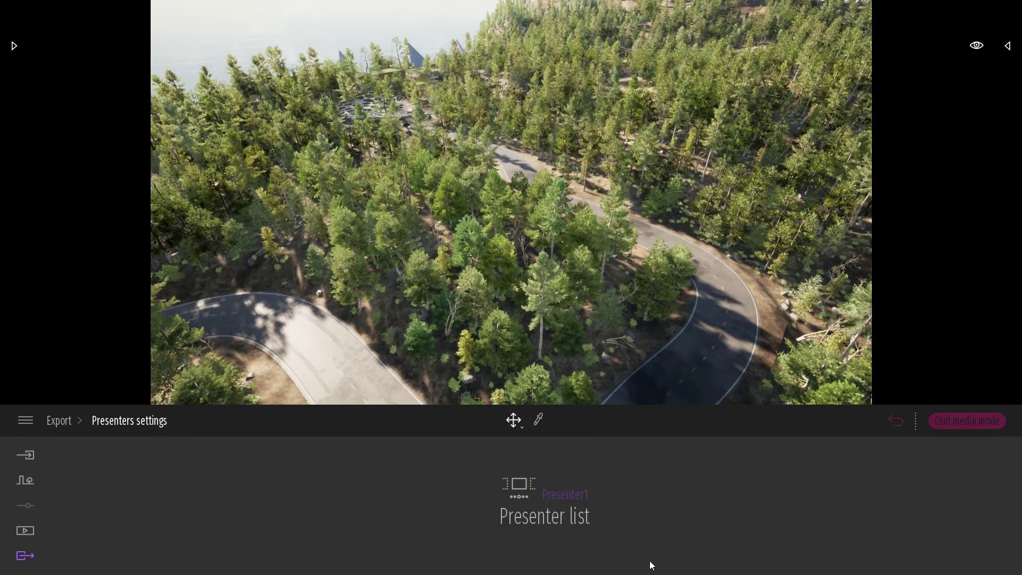
pyautogui.click(515, 484)
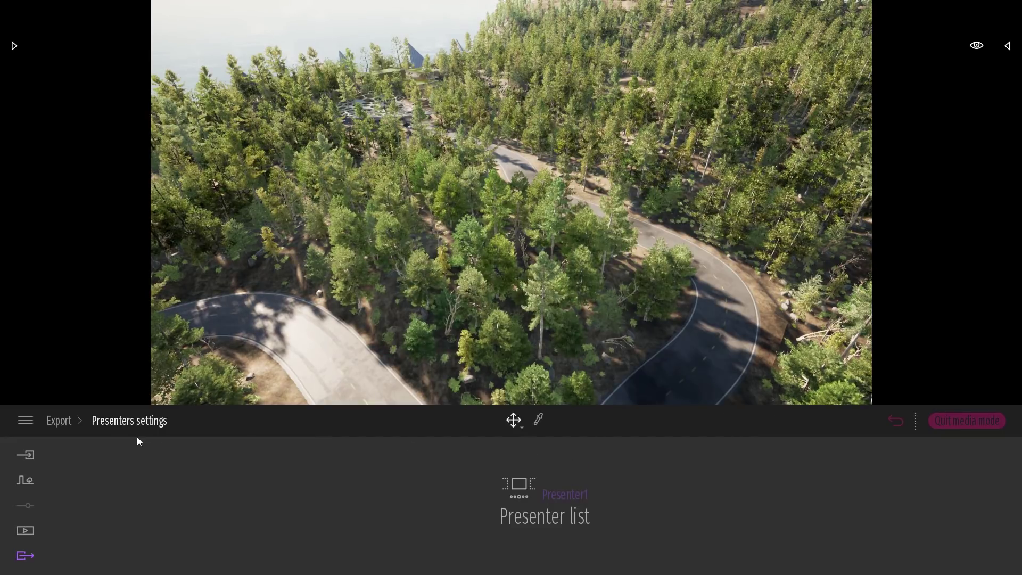
pyautogui.click(56, 420)
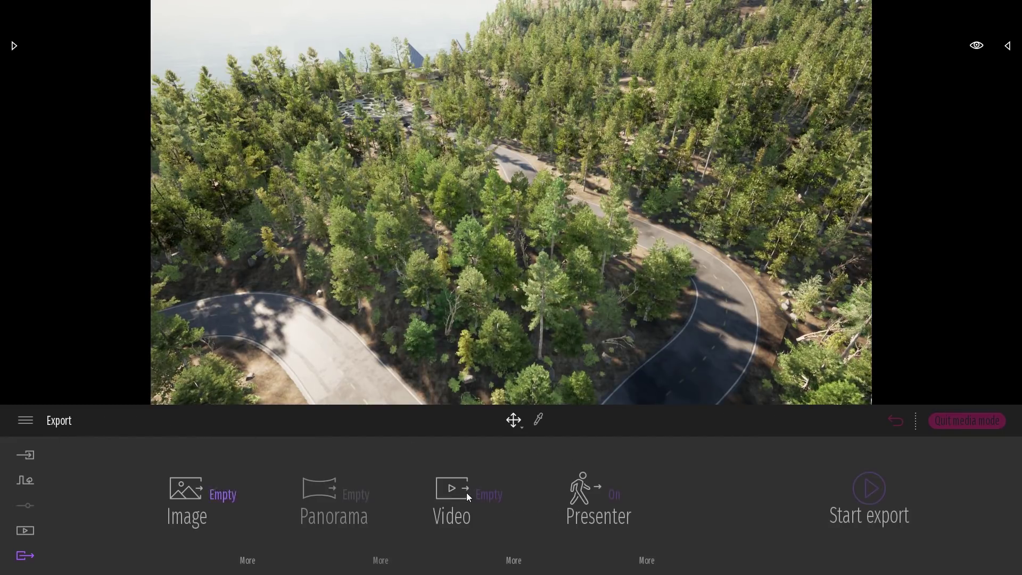
pyautogui.click(873, 490)
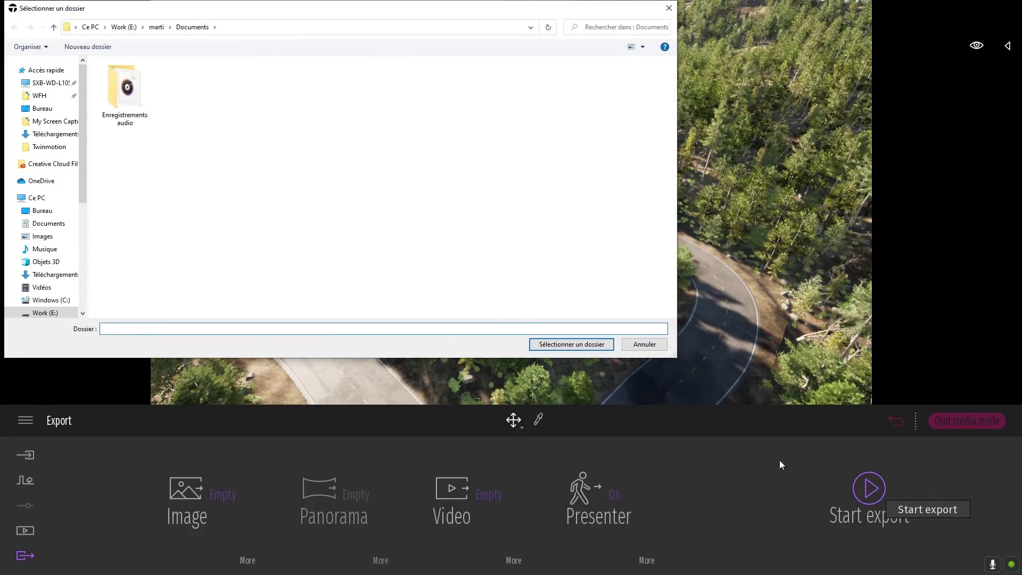
# Choose the Bureau (desktop) folder as the export destination and confirm.
pyautogui.click(42, 108)
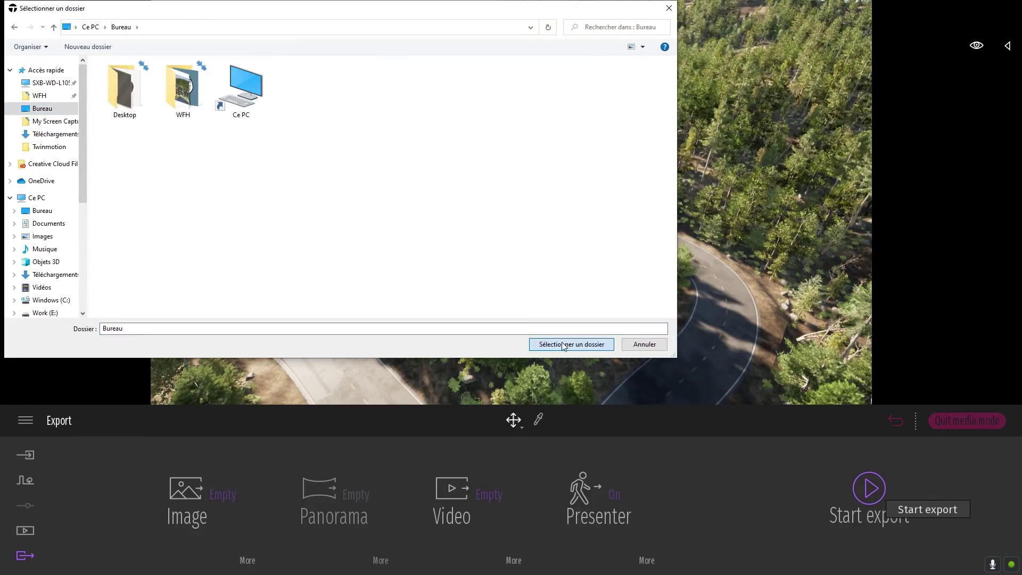
pyautogui.click(563, 344)
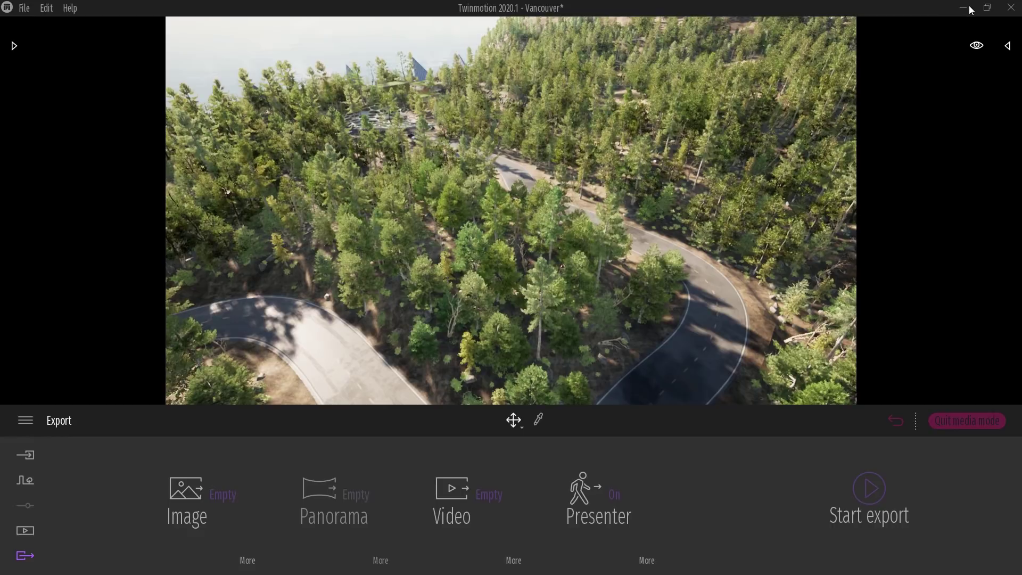
# Minimize Twinmotion and open the desktop Presenter_Vancouver folder in File Explorer.
pyautogui.click(964, 8)
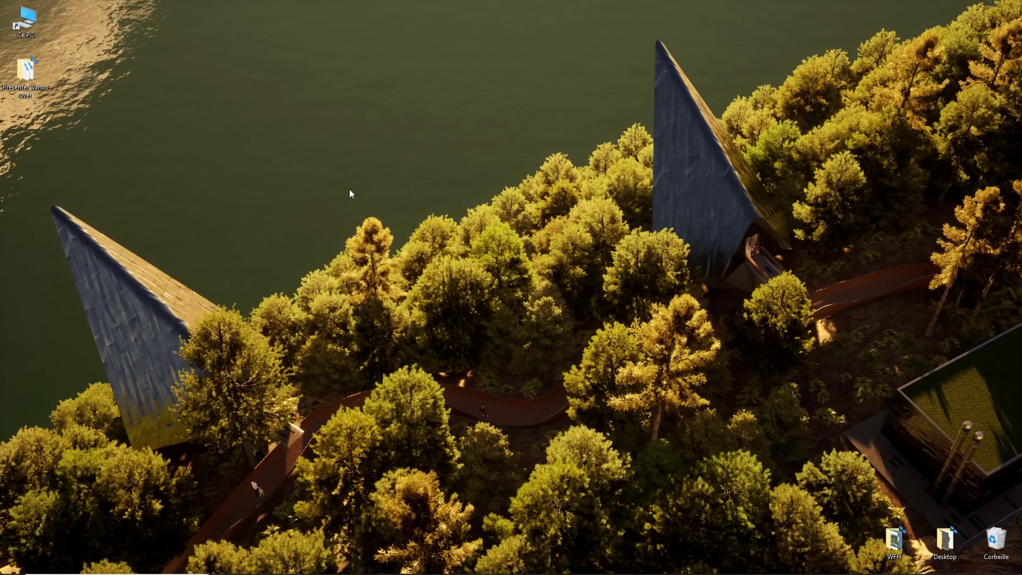
pyautogui.click(37, 67)
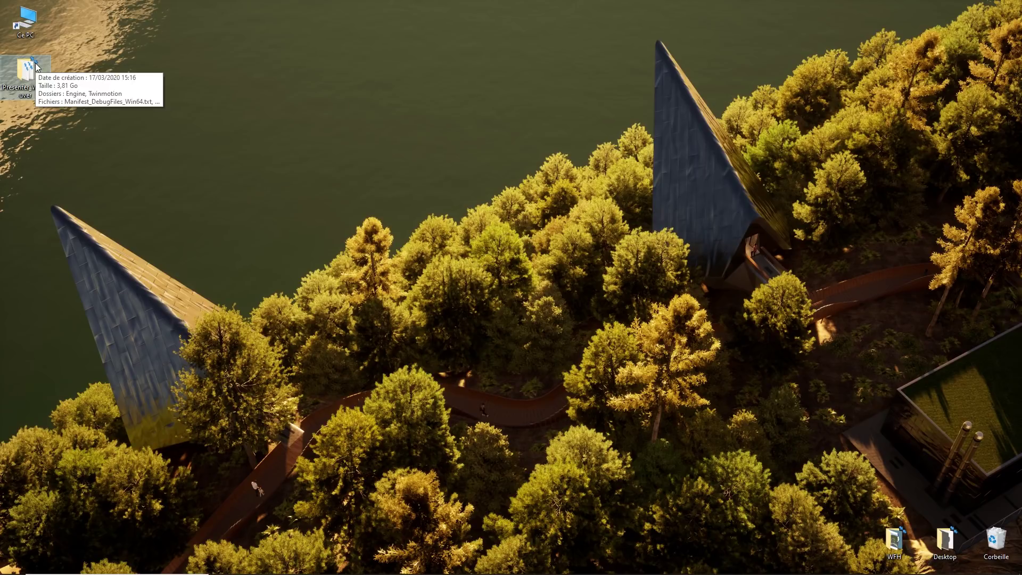
pyautogui.doubleClick(28, 70)
pyautogui.moveTo(178, 109); pyautogui.dragTo(287, 60)
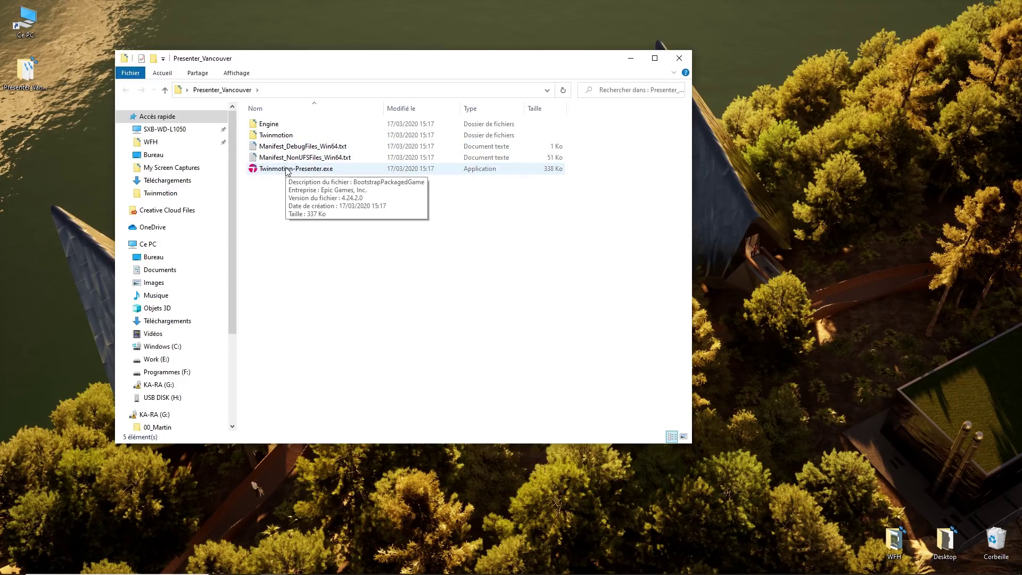
pyautogui.click(24, 79)
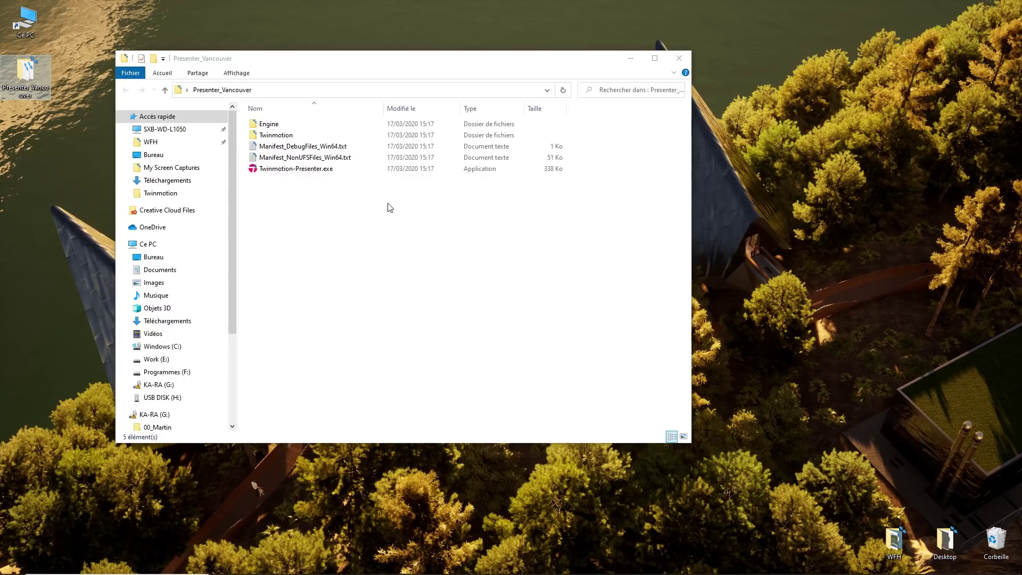
# Launch Twinmotion-Presenter.exe, view the Gamepad navigation help, and close the Informations dialog.
pyautogui.doubleClick(310, 169)
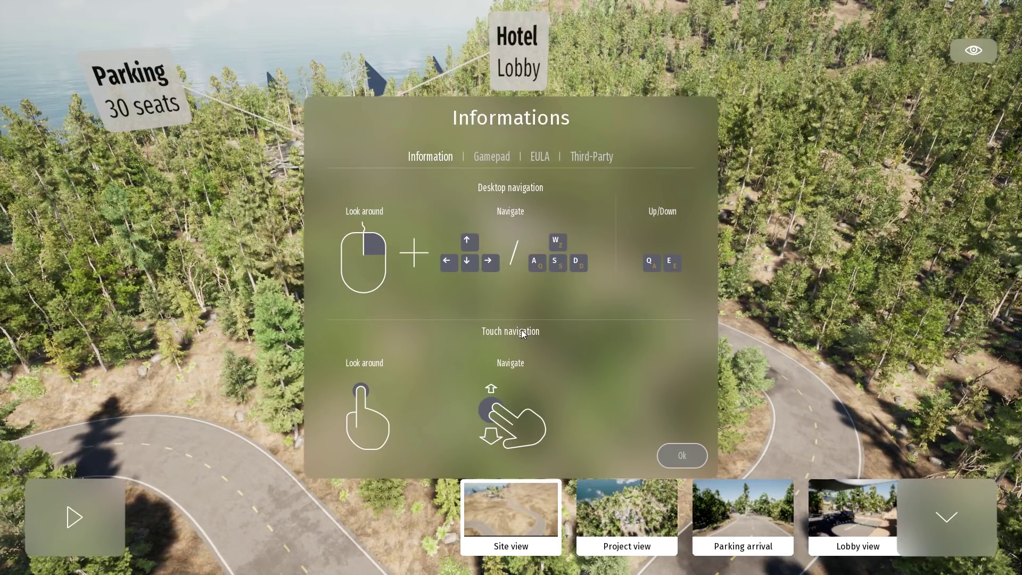
pyautogui.click(493, 154)
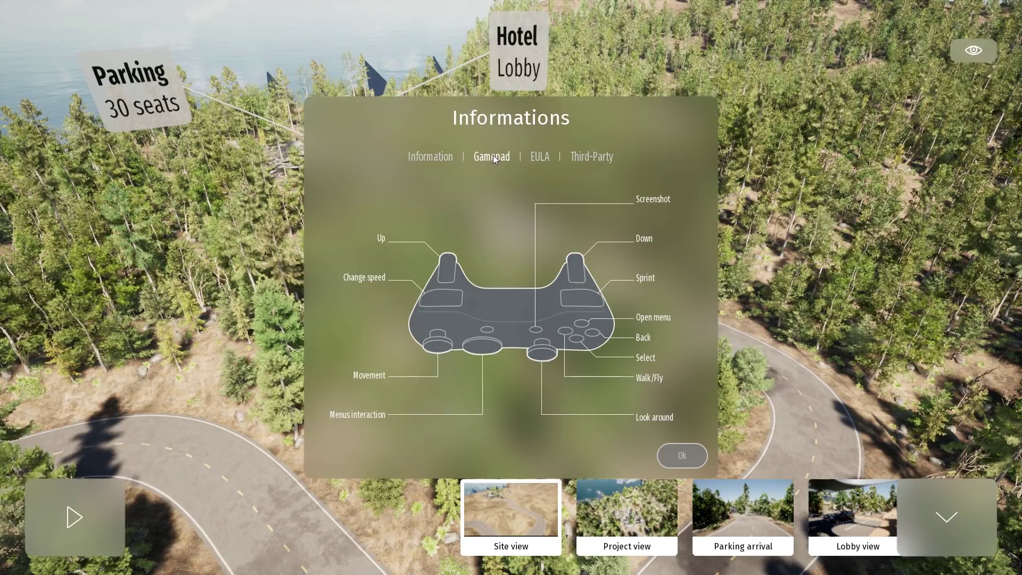
pyautogui.click(681, 455)
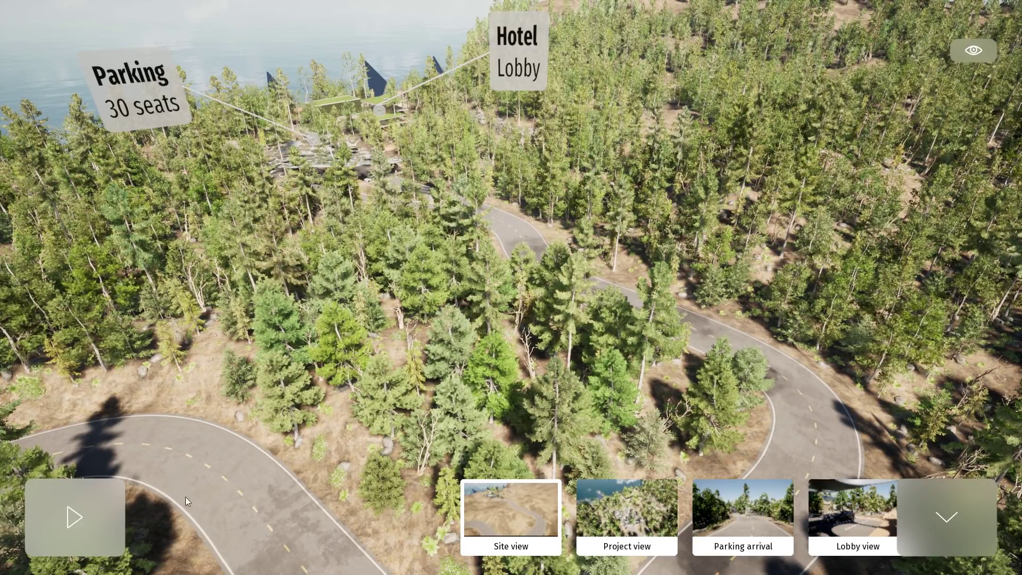
# Play the tour through Project view and Parking arrival, then pause on Parking to lobby.
pyautogui.click(50, 516)
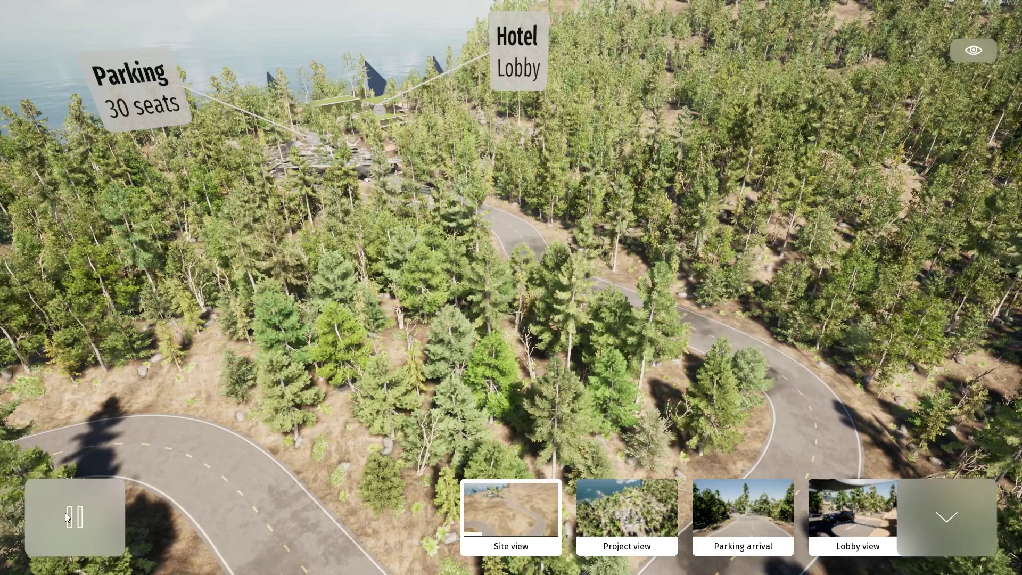
pyautogui.click(620, 495)
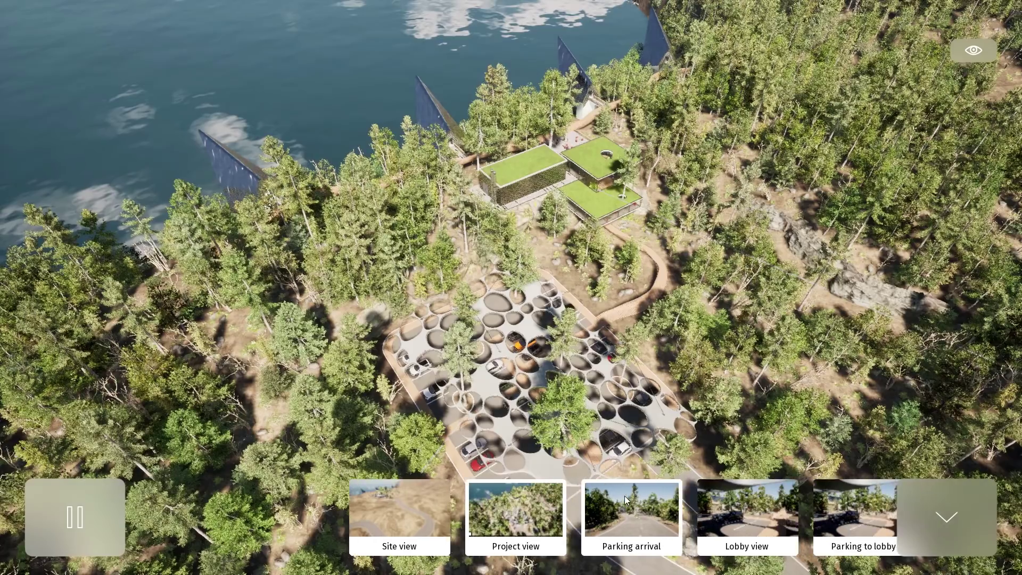
pyautogui.click(624, 496)
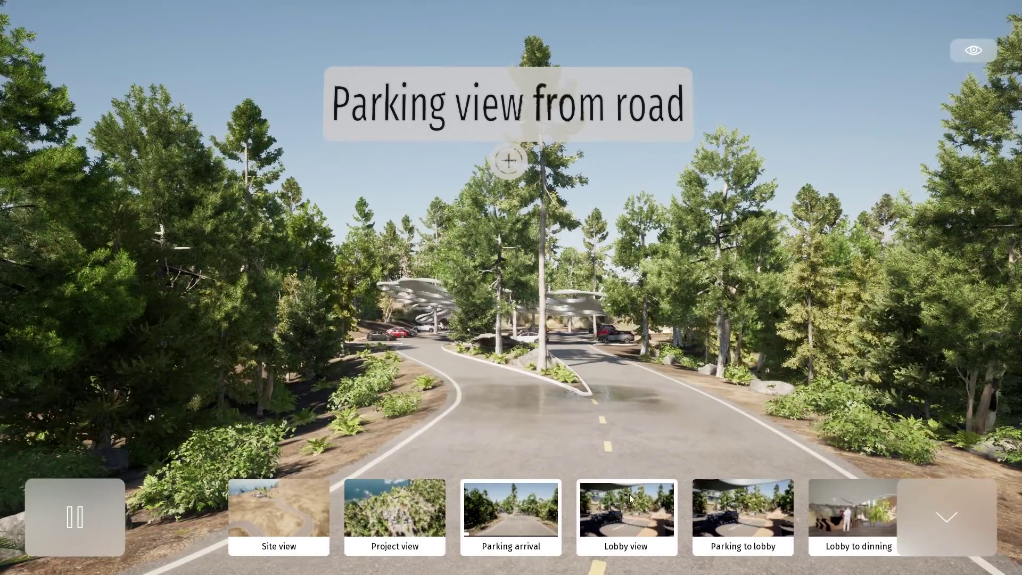
pyautogui.click(942, 509)
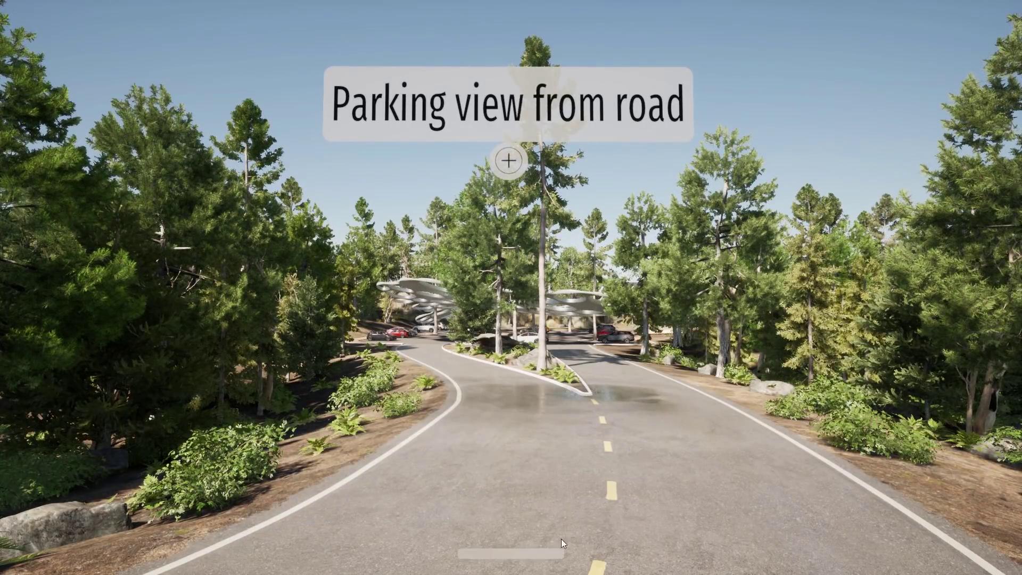
pyautogui.click(550, 552)
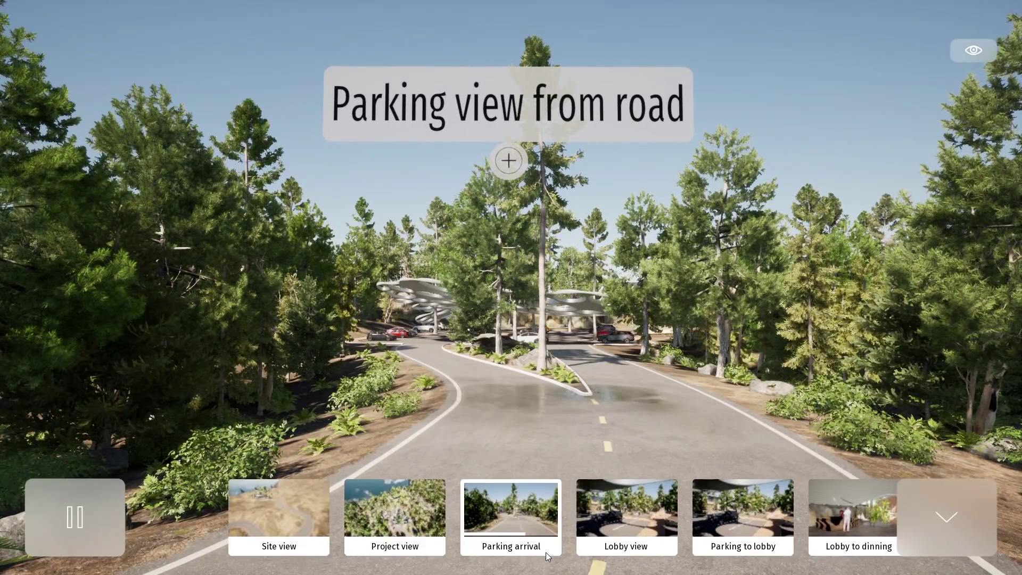
pyautogui.click(981, 49)
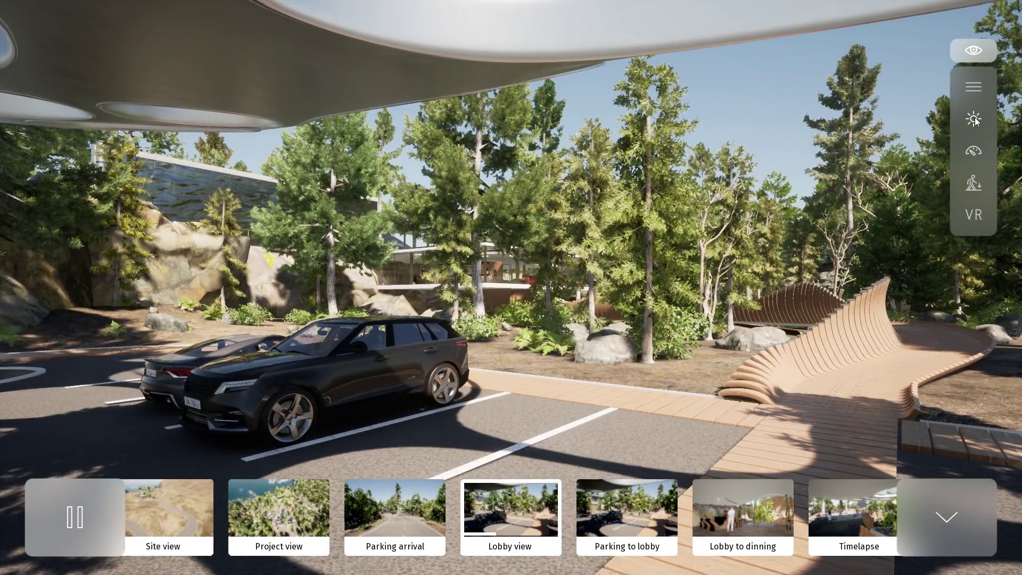
pyautogui.click(568, 340)
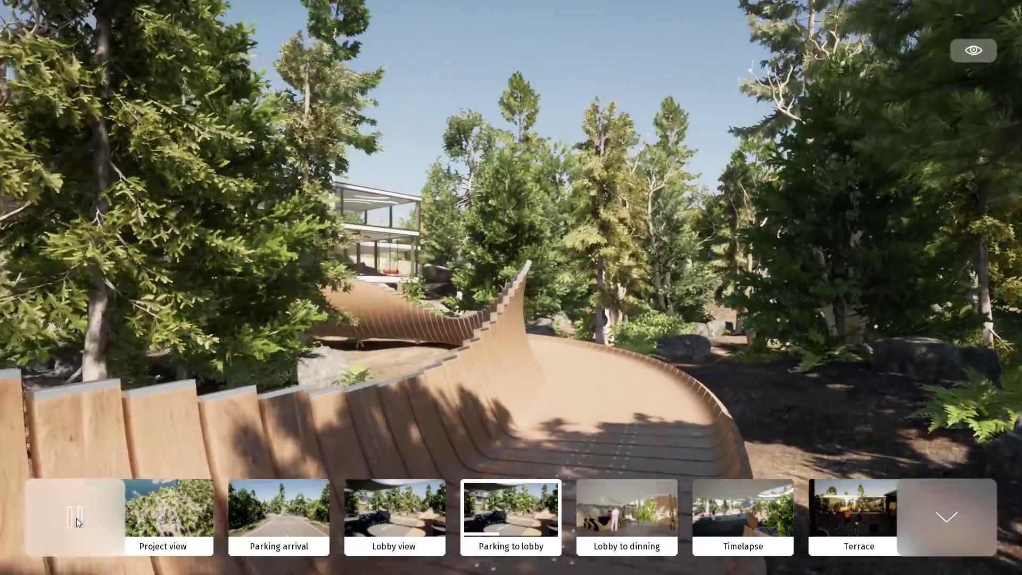
pyautogui.click(76, 518)
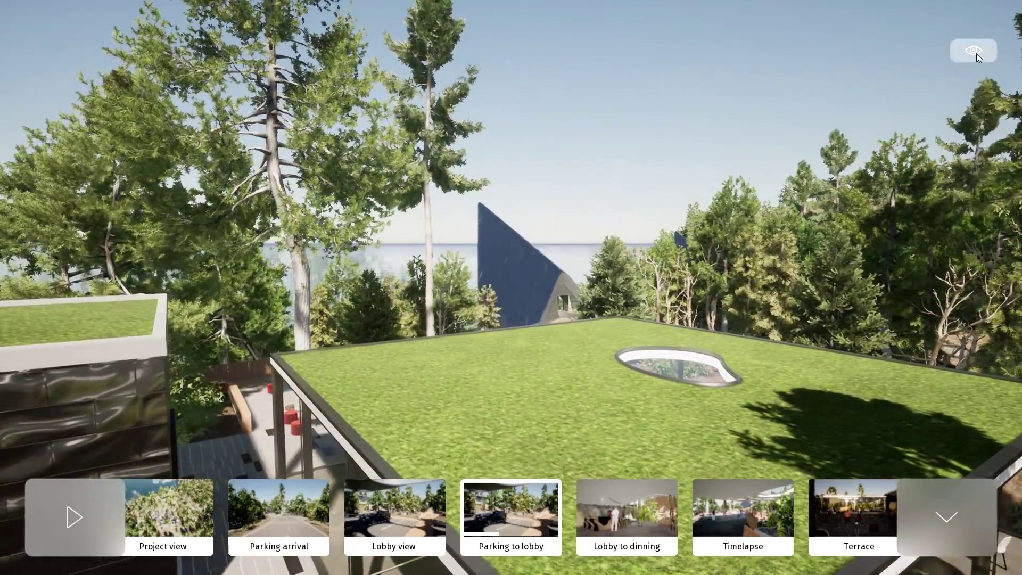
# Set the time of day to 14:57 with the Day time slider.
pyautogui.click(976, 53)
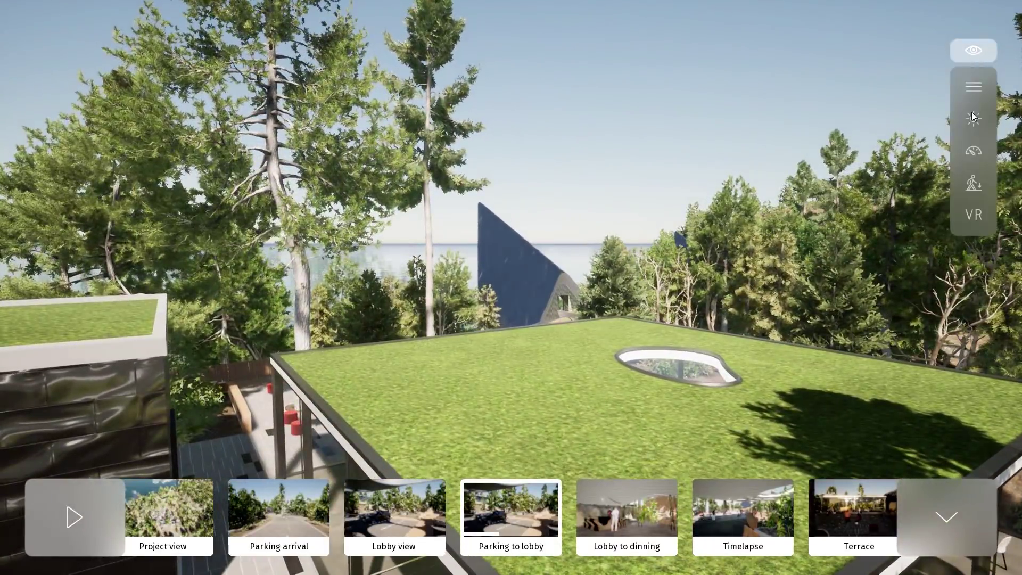
pyautogui.click(973, 118)
pyautogui.click(885, 155)
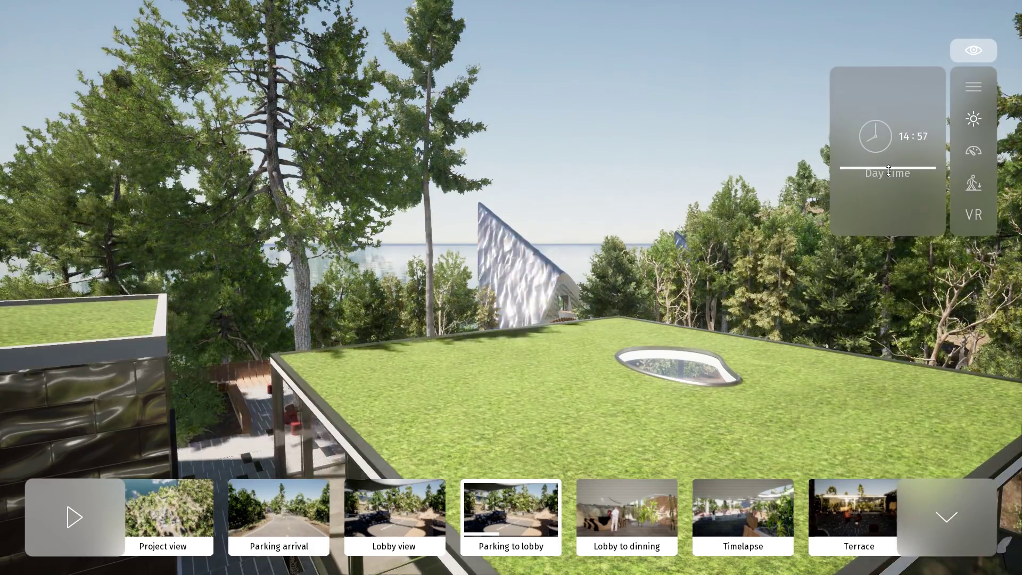